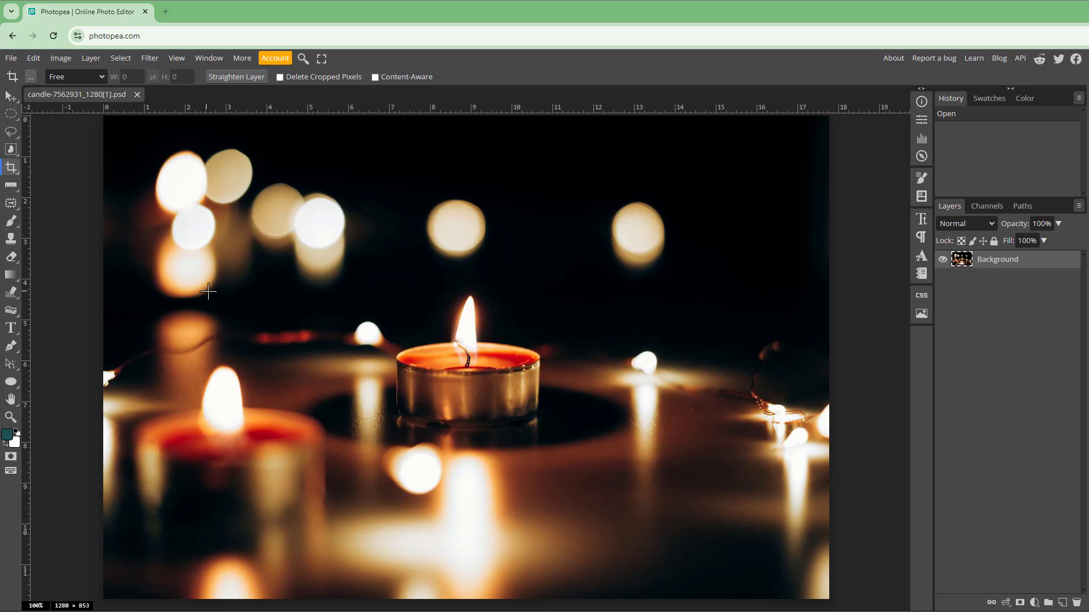
Switch from the Crop tool to the Slice Tool in the cropping flyout.
right_click(9, 167)
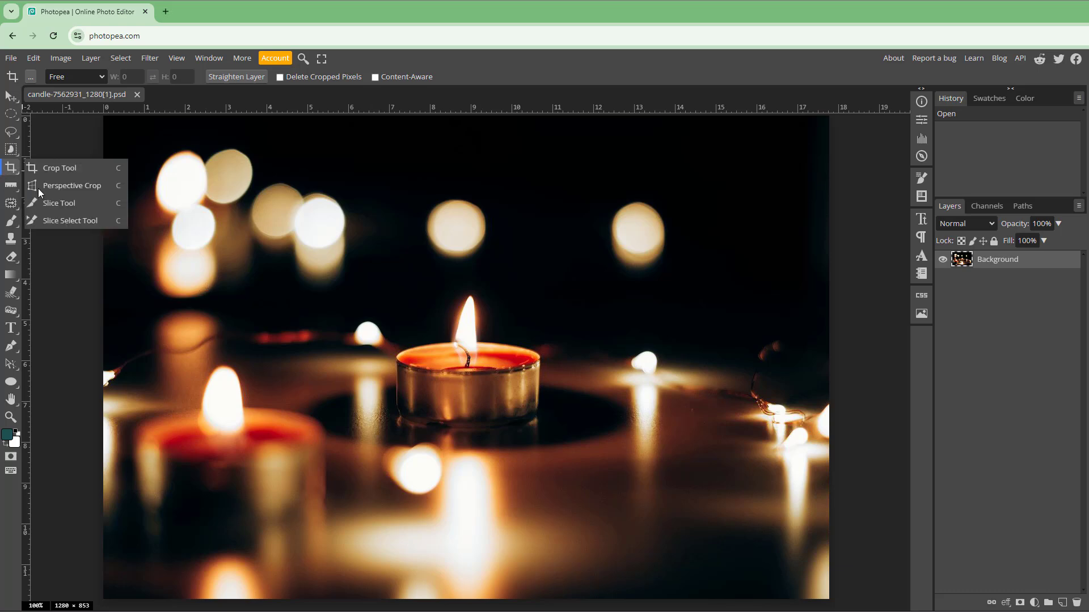
left_click(50, 204)
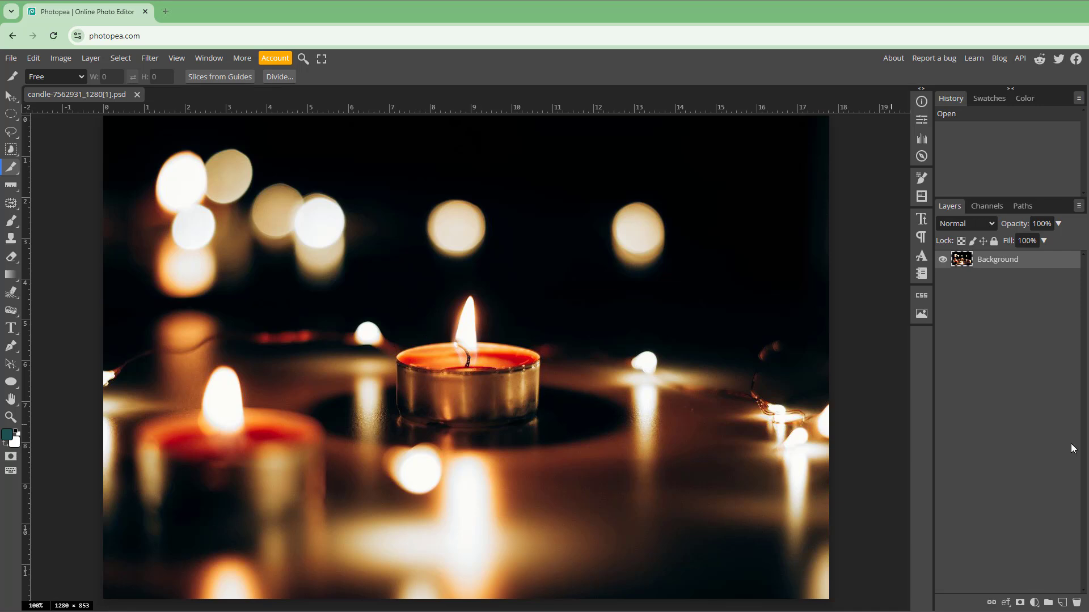
Draw slices over the central candle, left candle, right-side lights and both upper bokeh areas, undoing a stray tiny slice.
left_click_drag(362, 279, 577, 438)
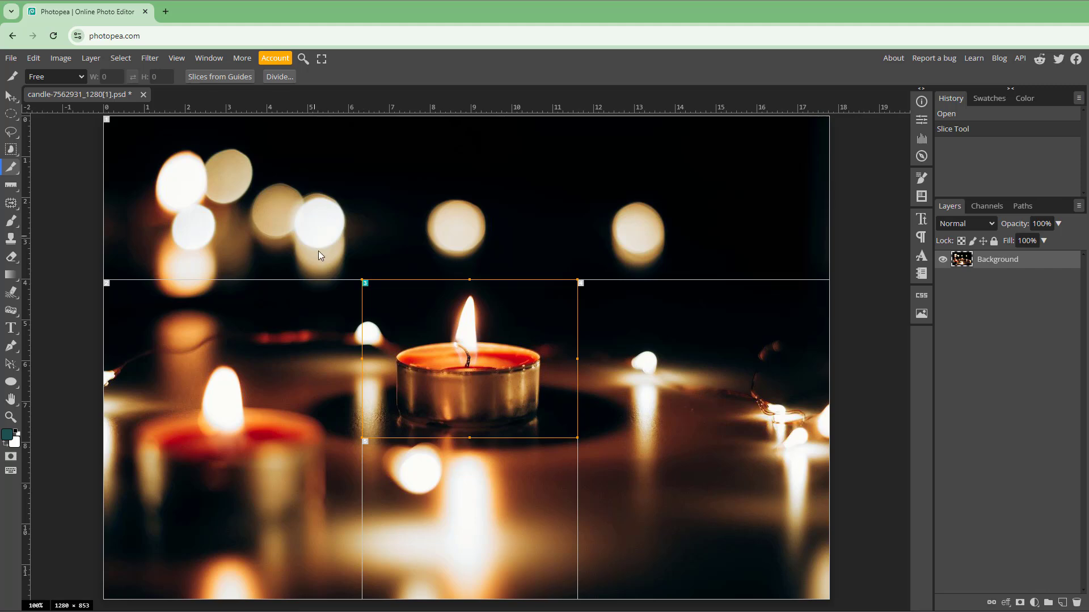
left_click_drag(121, 351, 329, 496)
left_click_drag(691, 326, 829, 438)
left_click_drag(155, 146, 396, 256)
left_click_drag(548, 161, 732, 262)
left_click_drag(362, 202, 373, 214)
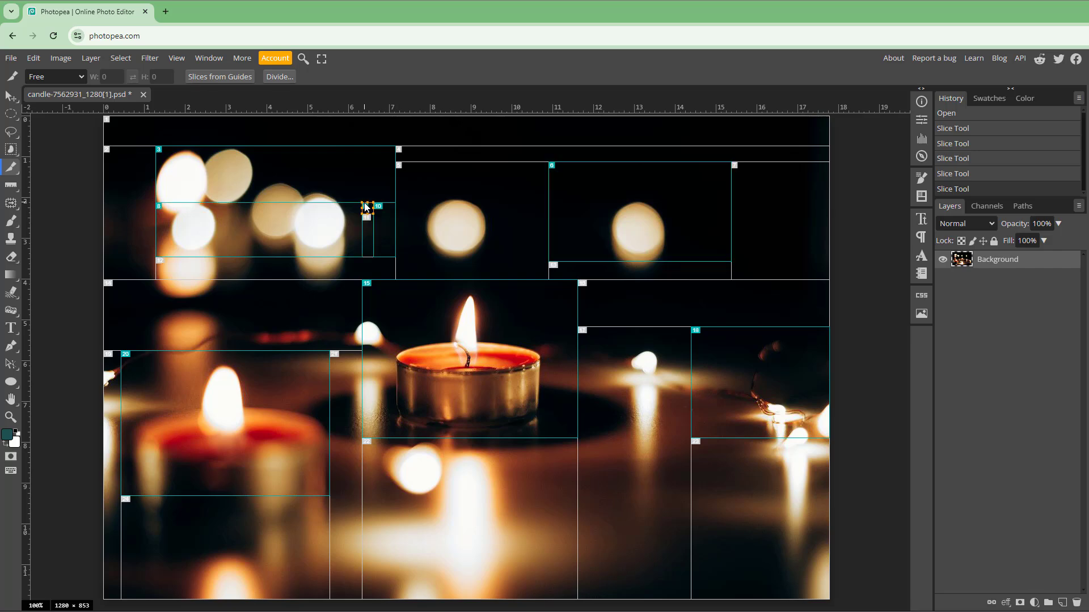
key("ctrl+z")
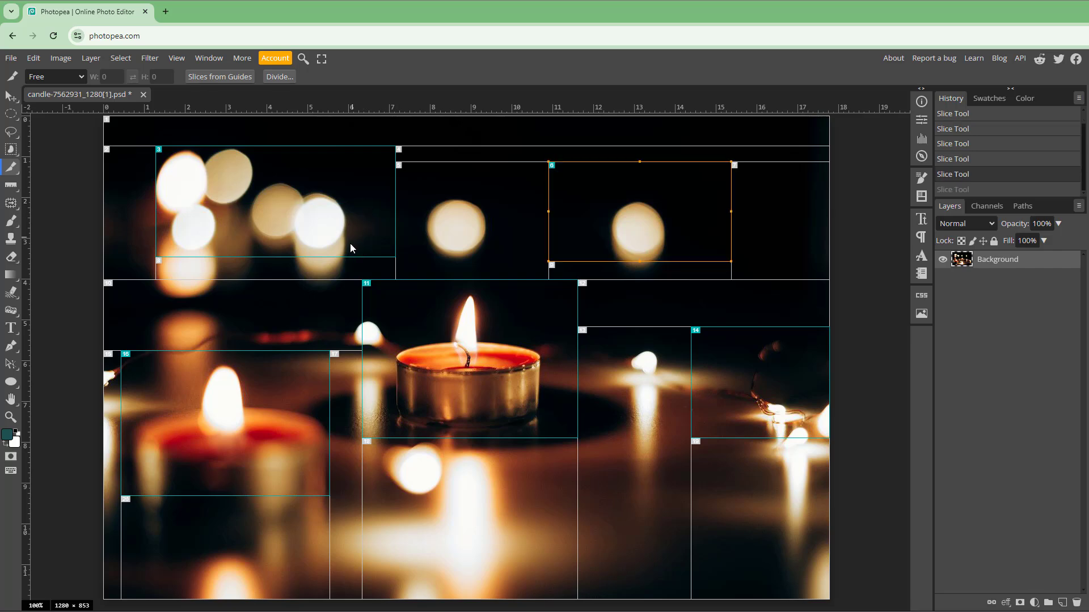
Name the upper-left bokeh slice 'imag' in Slice Options.
right_click(345, 256)
left_click(386, 286)
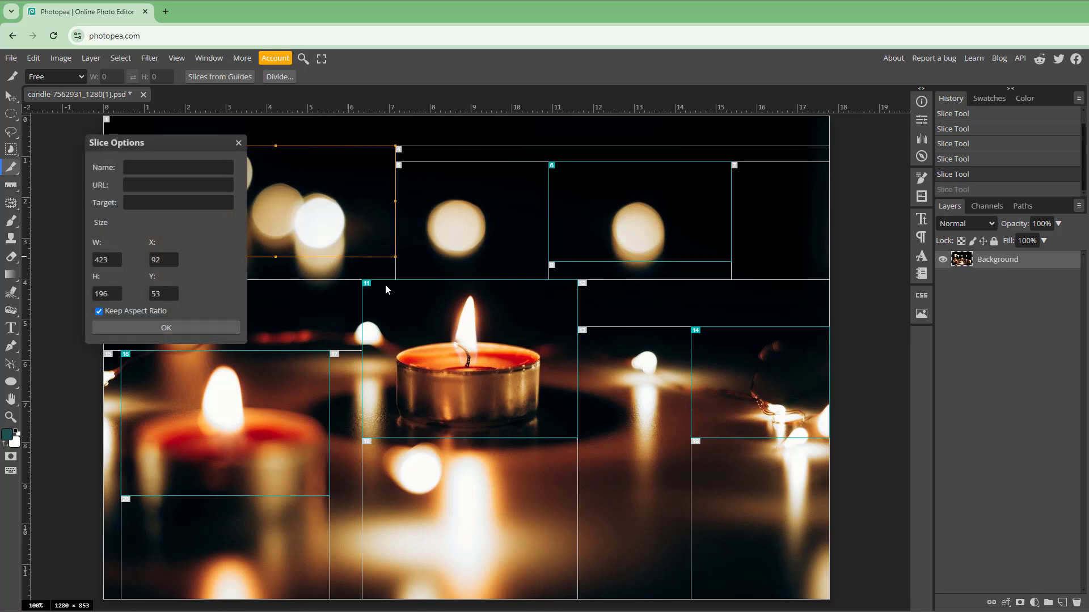
left_click(172, 168)
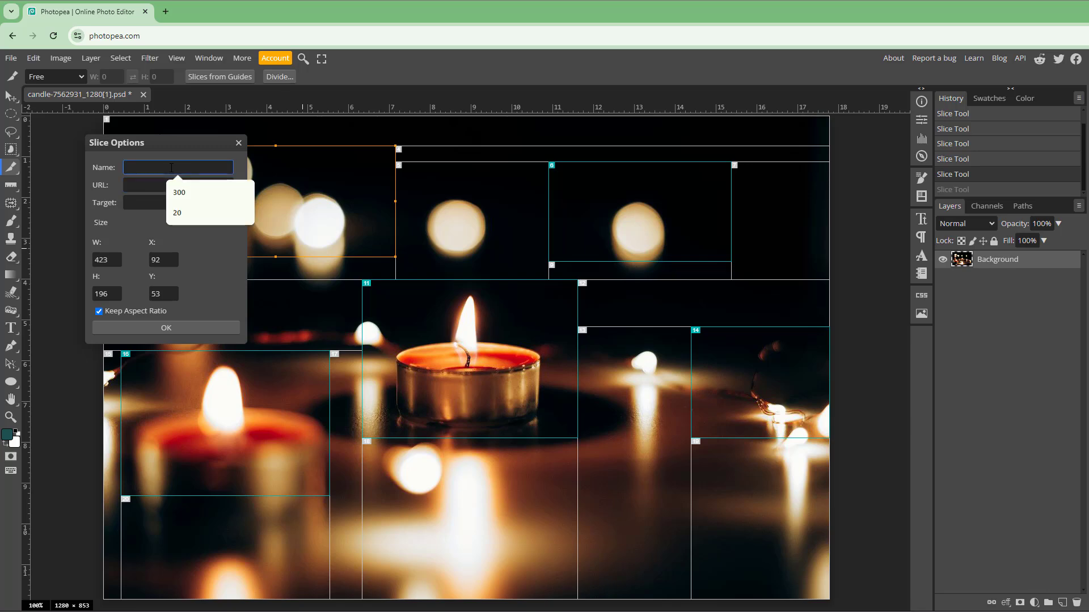
type("image1")
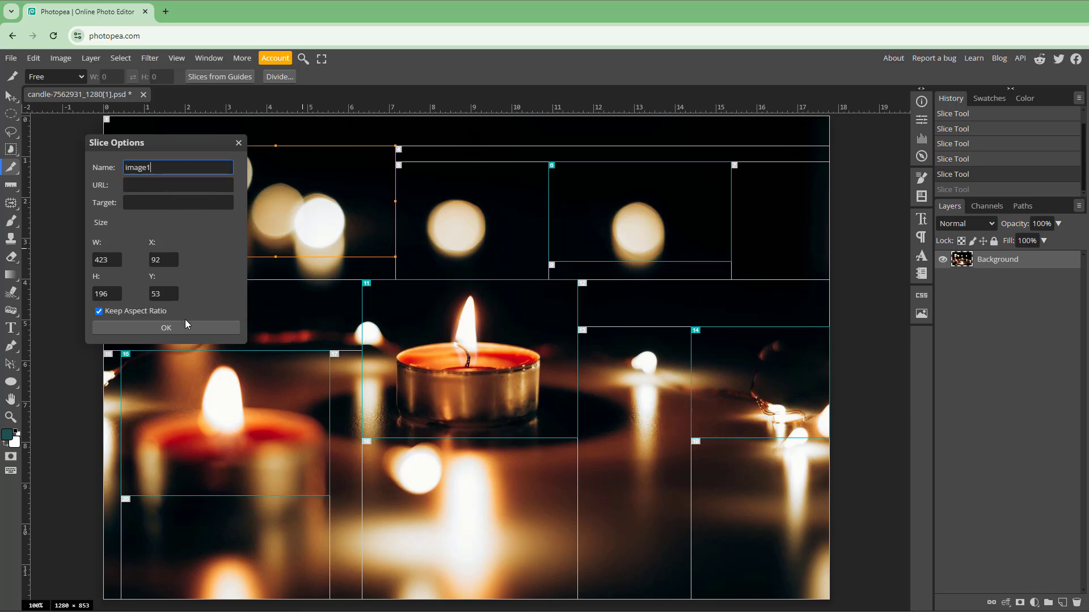
left_click(185, 324)
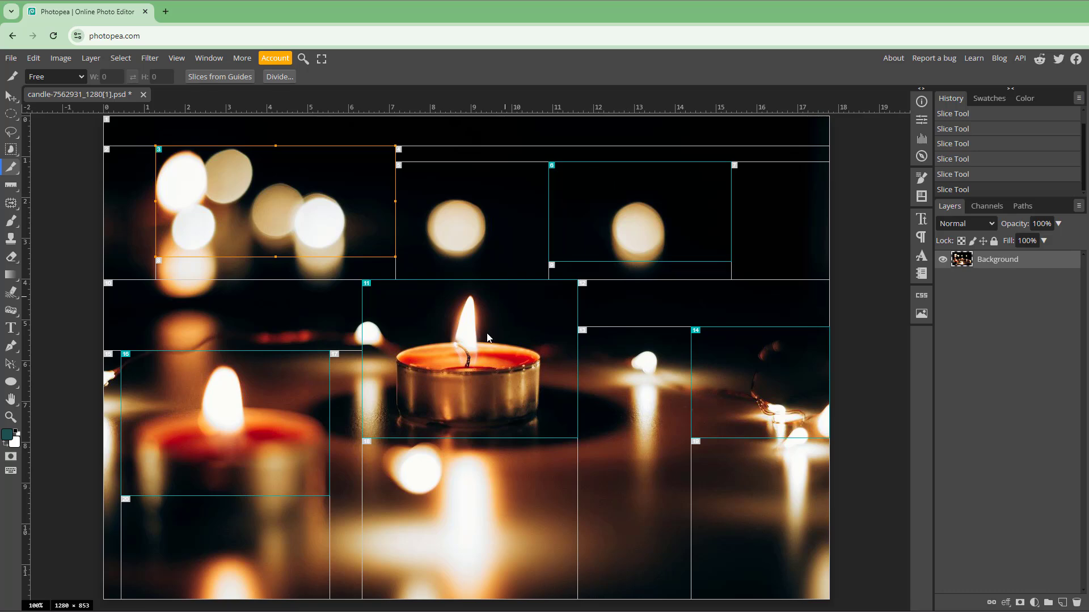
Name the central candle slice 'candle', then undo a stray tiny slice.
right_click(478, 283)
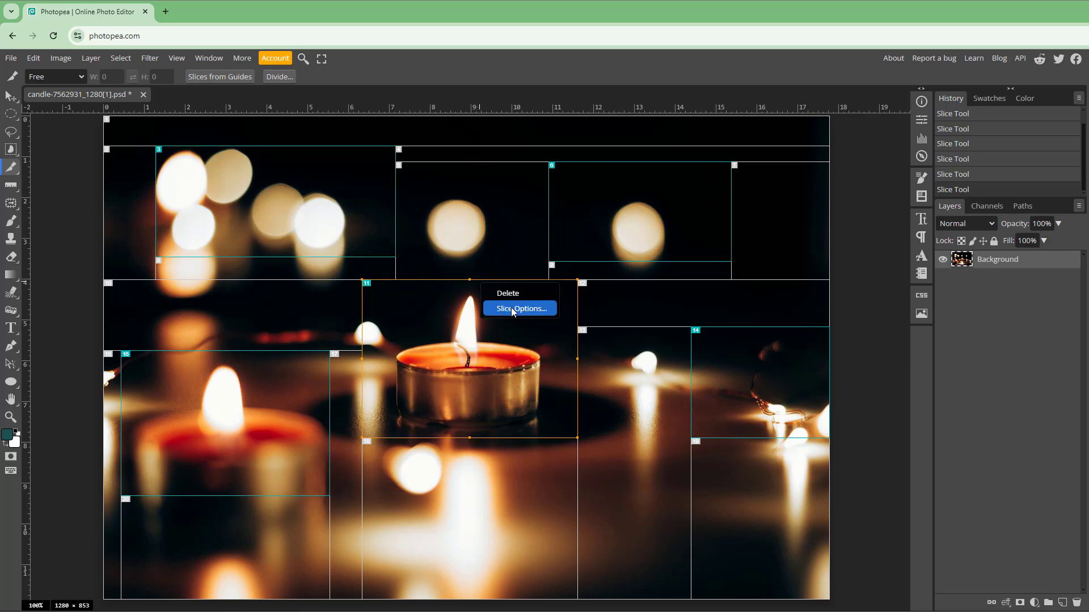
left_click(512, 308)
left_click(159, 165)
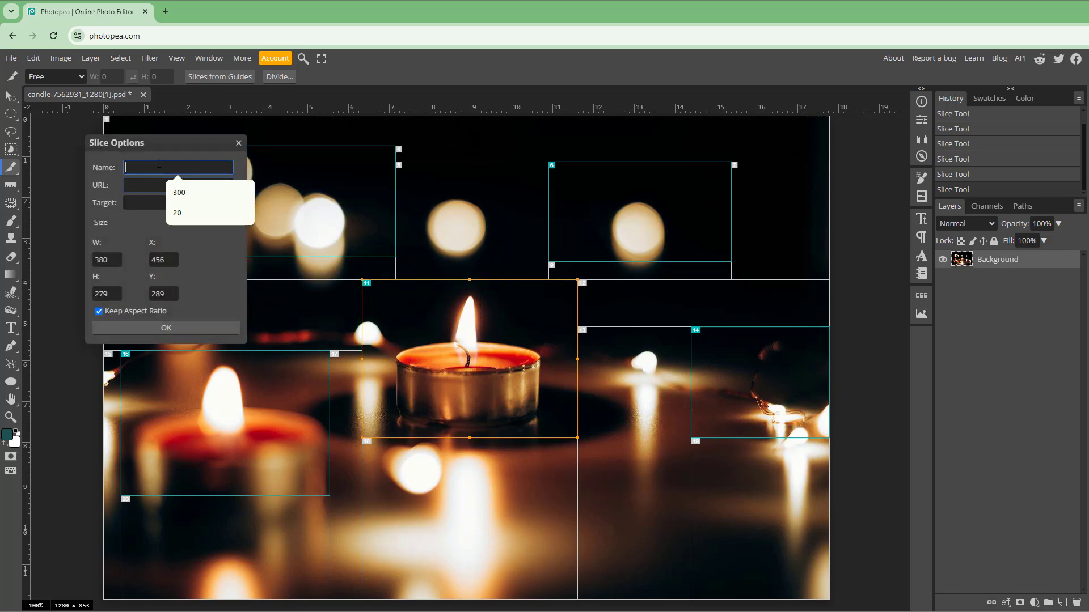
type("candle")
left_click(214, 329)
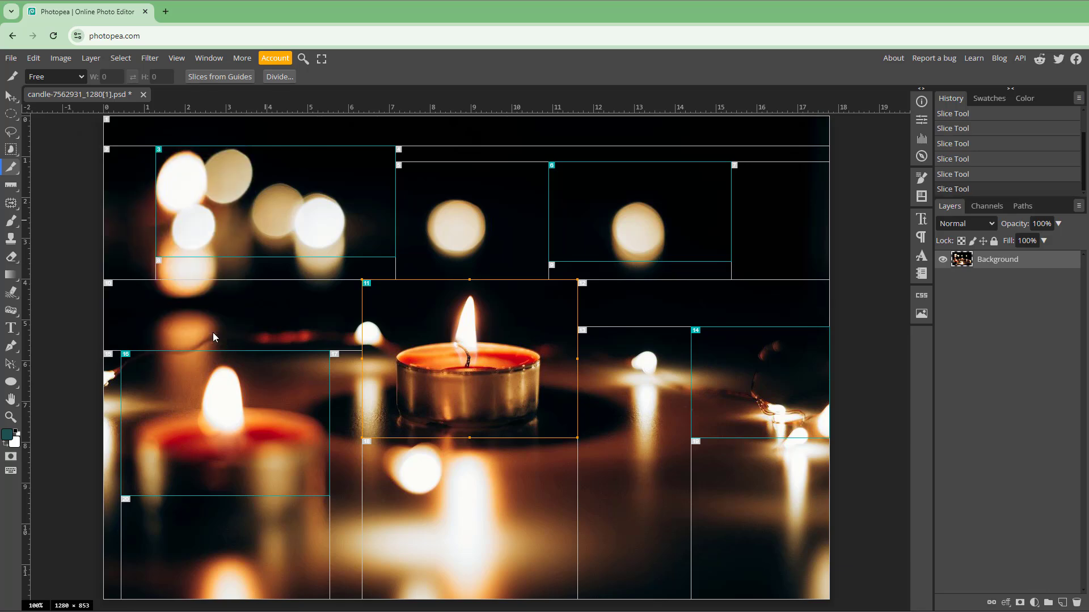
left_click(219, 183)
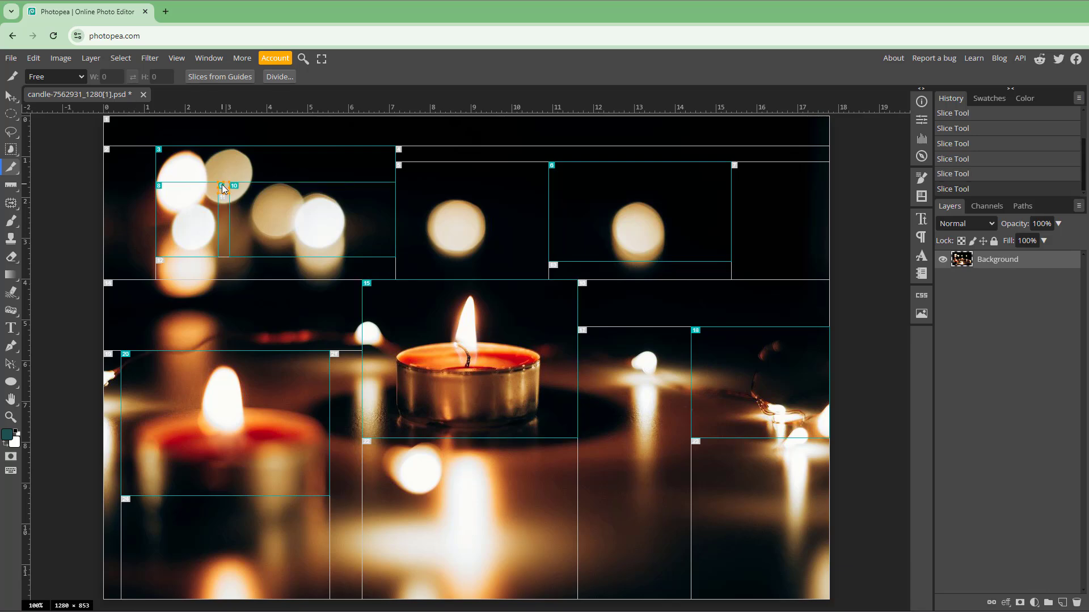
key("ctrl+z")
Switch to the Slice Select Tool and select the left candle slice.
right_click(4, 172)
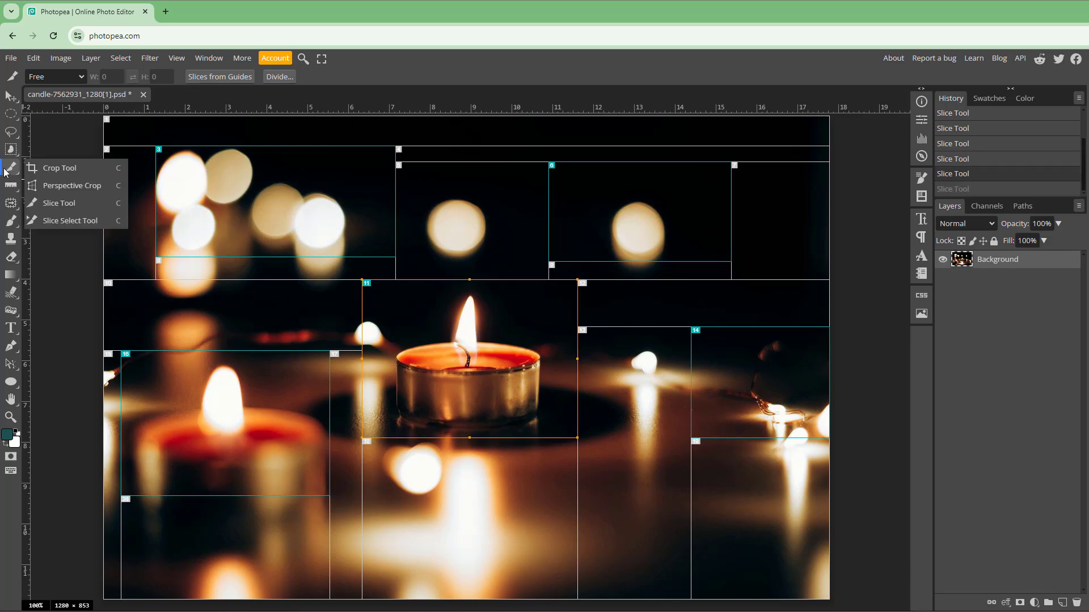
left_click(70, 221)
left_click(230, 376)
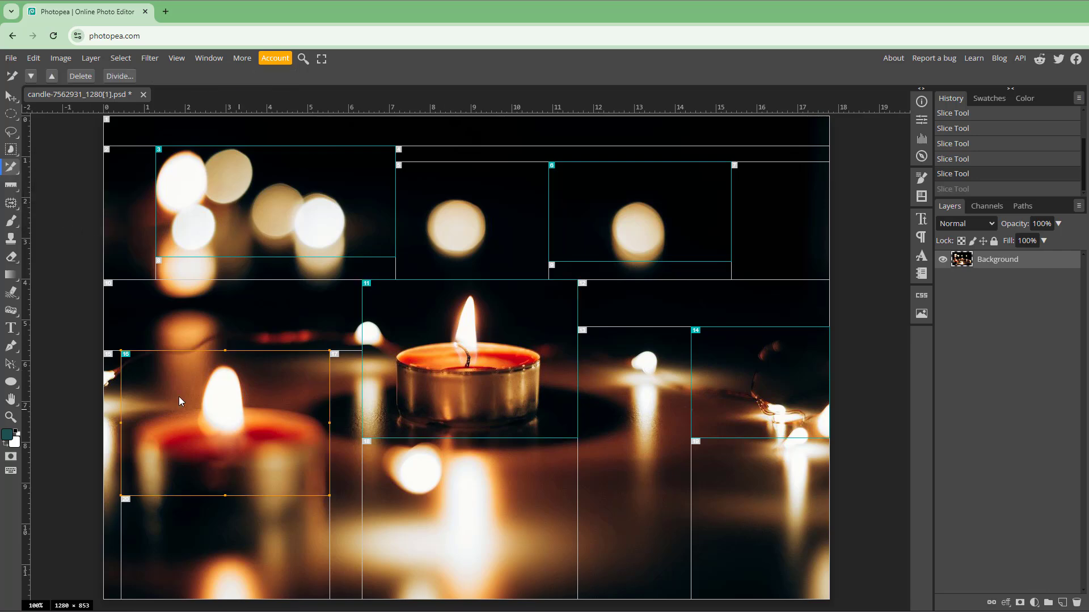
Name the left candle slice 'h' and enlarge it up and to the right.
right_click(233, 383)
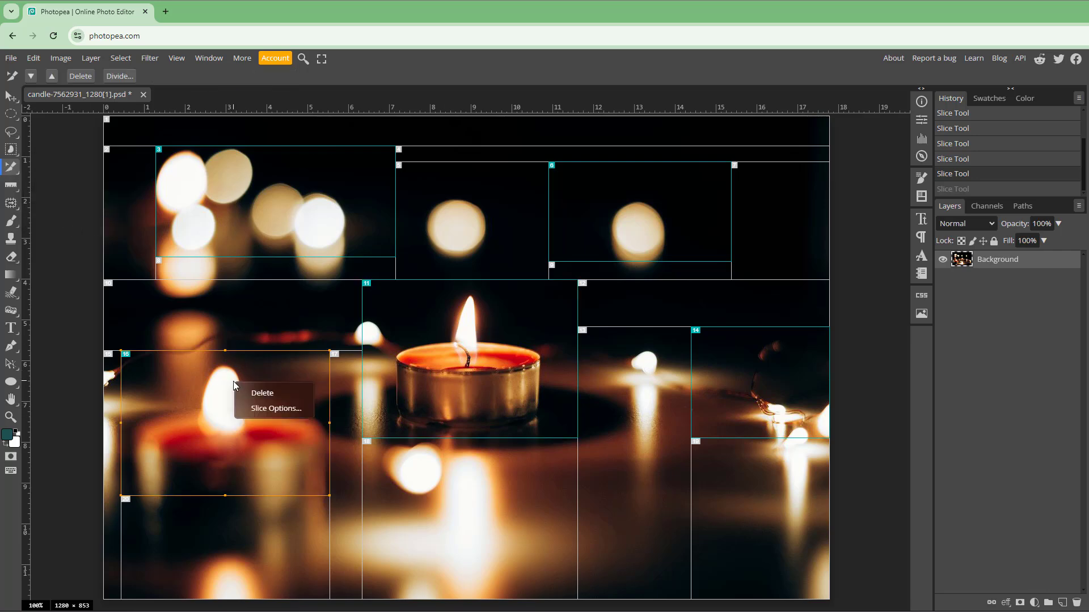
left_click(273, 410)
left_click(168, 165)
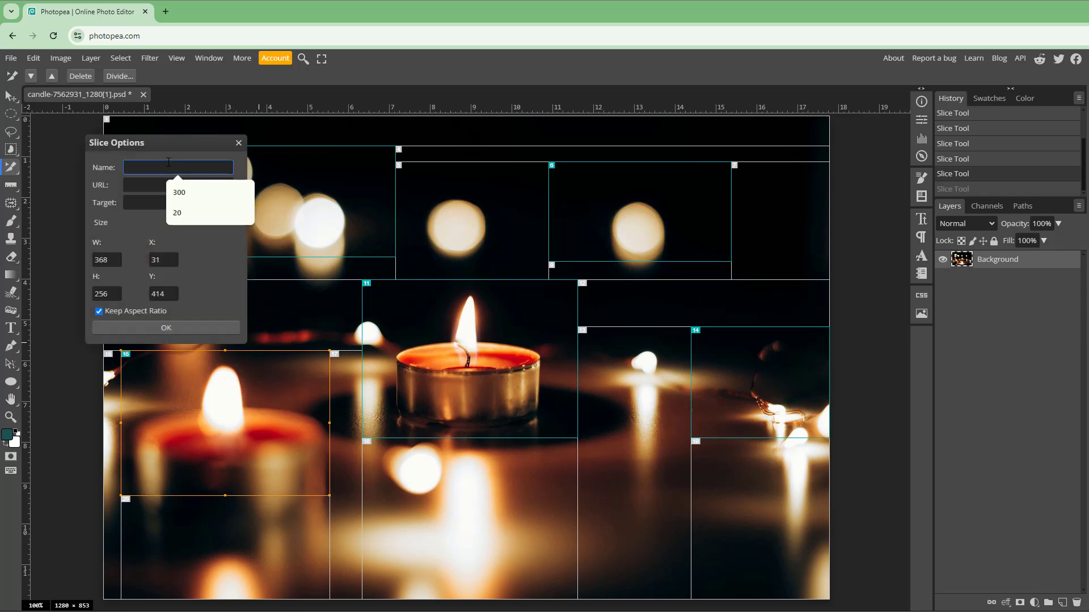
type("hello")
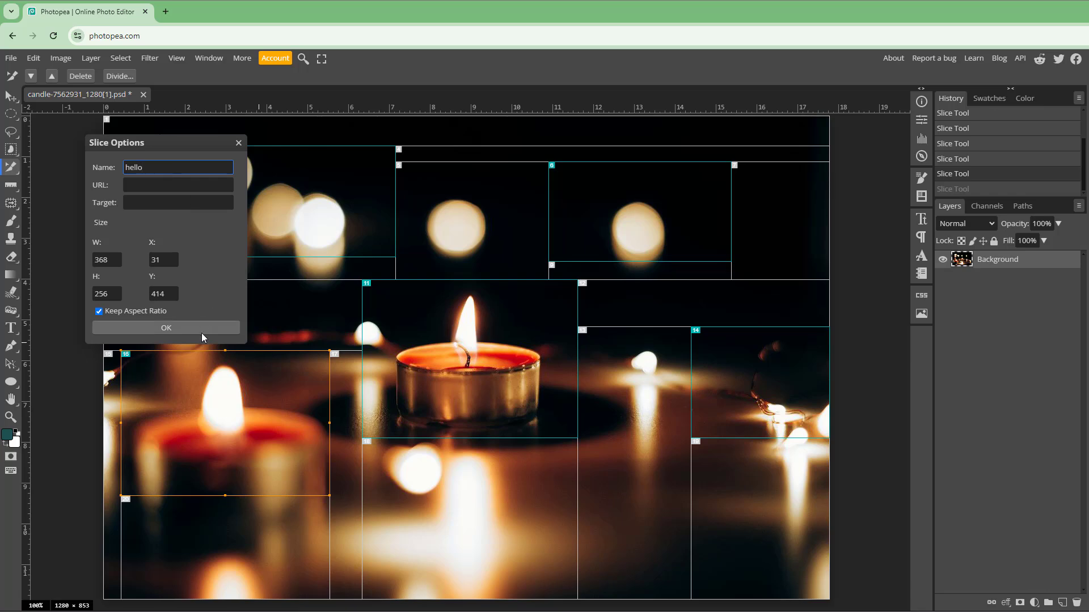
left_click(204, 329)
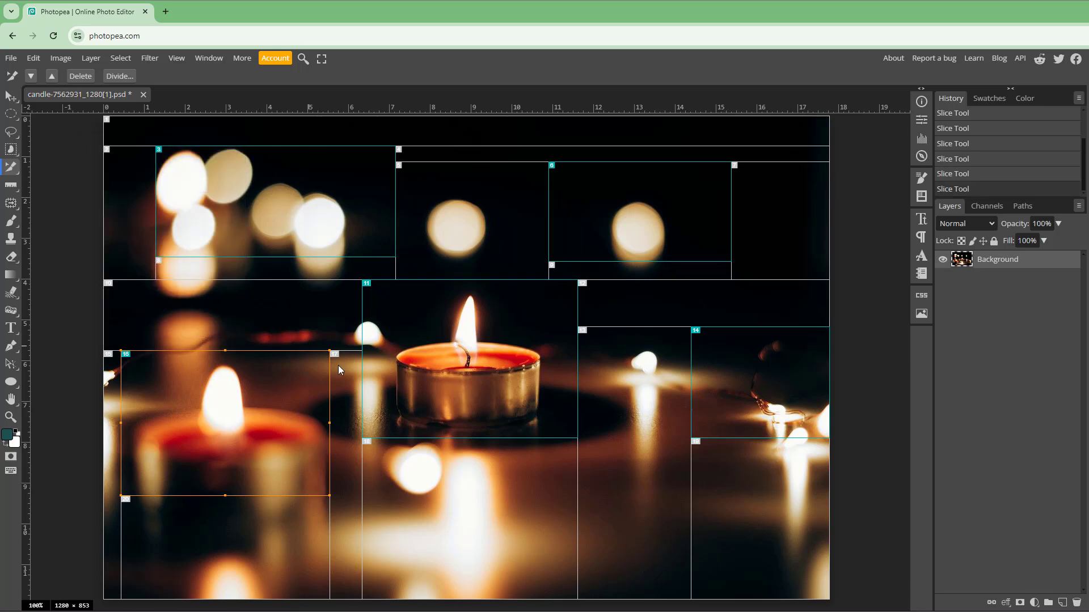
left_click_drag(330, 350, 353, 331)
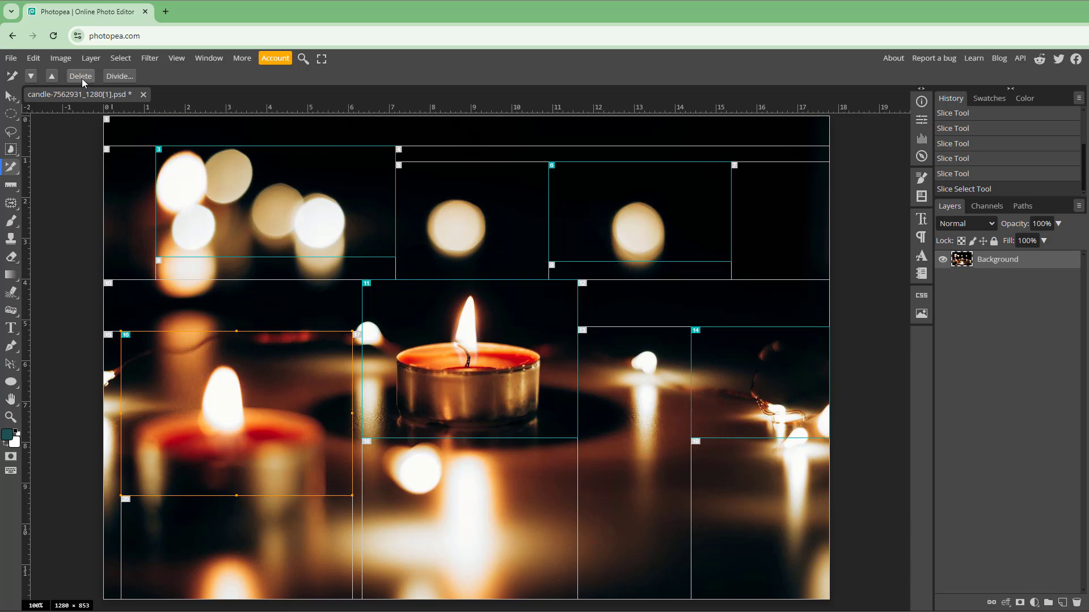
left_click(126, 77)
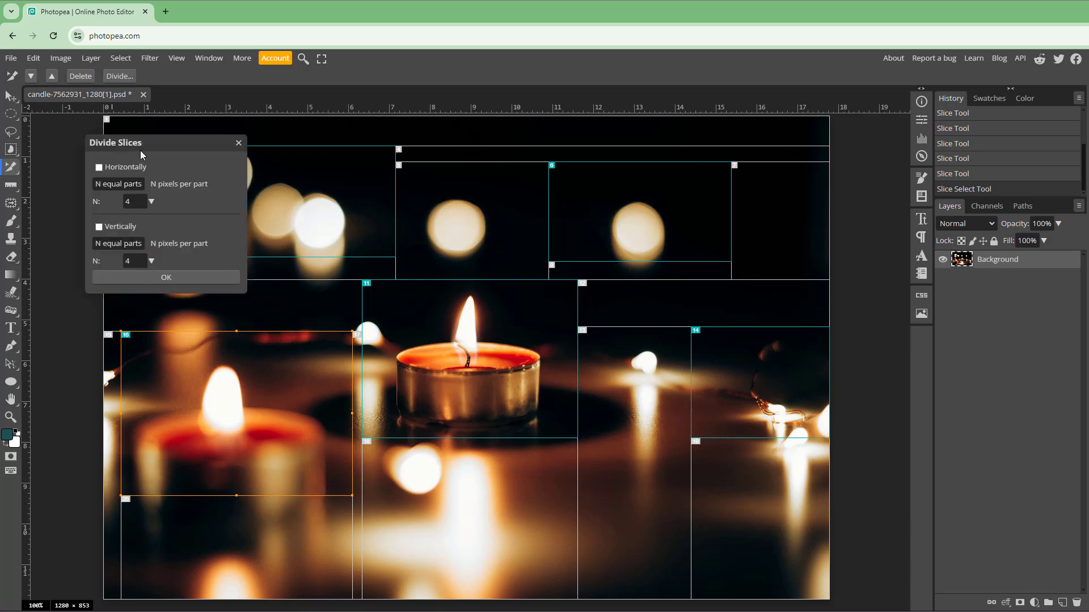
Close the Divide Slices dialog without splitting and delete the lower-left red candle slice.
left_click(162, 275)
left_click(126, 77)
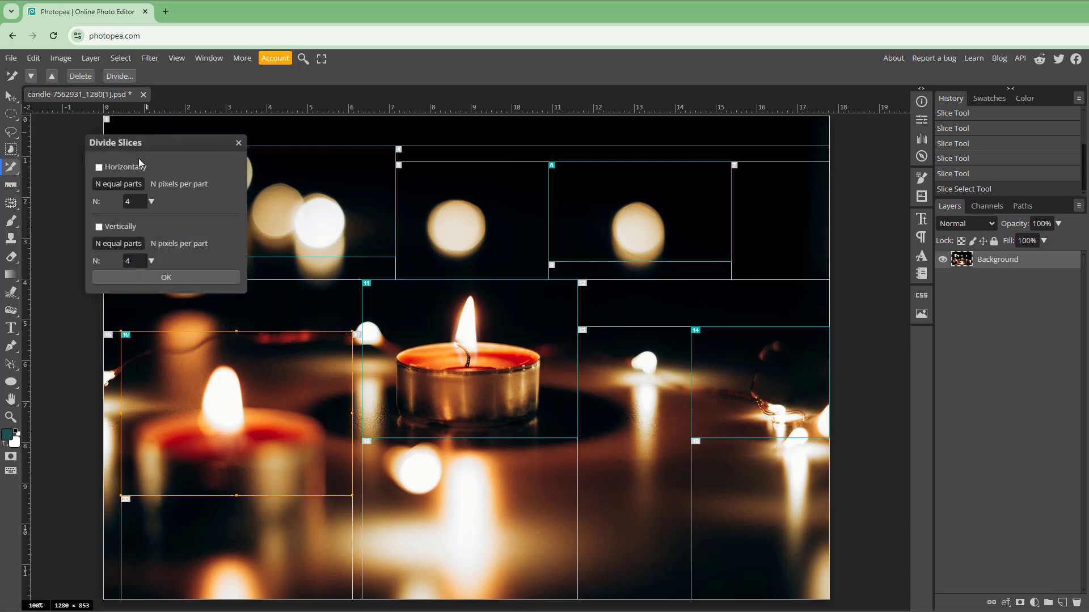
left_click(214, 276)
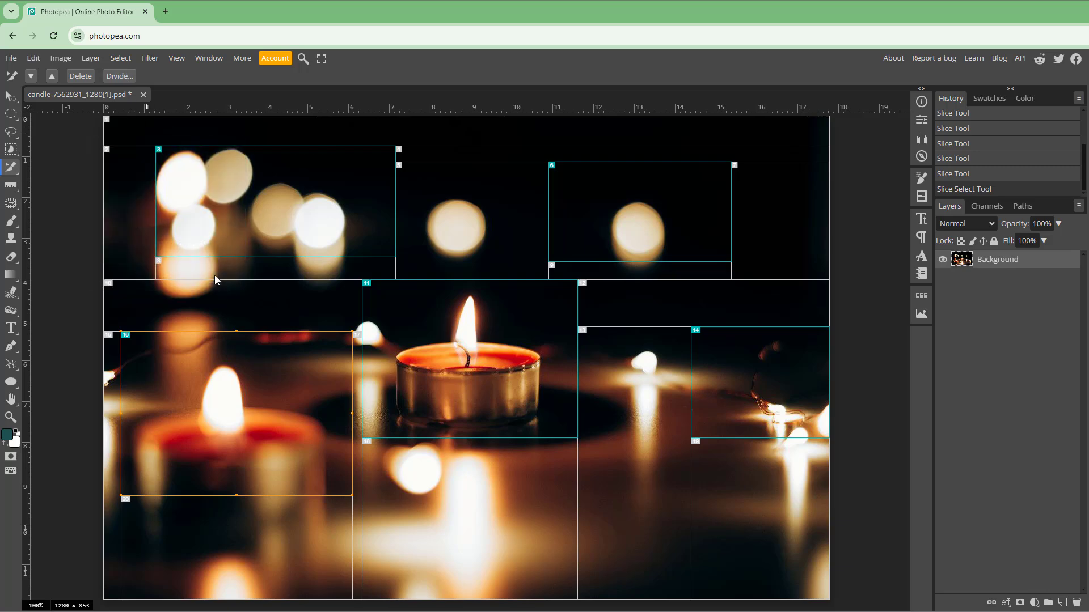
left_click(86, 76)
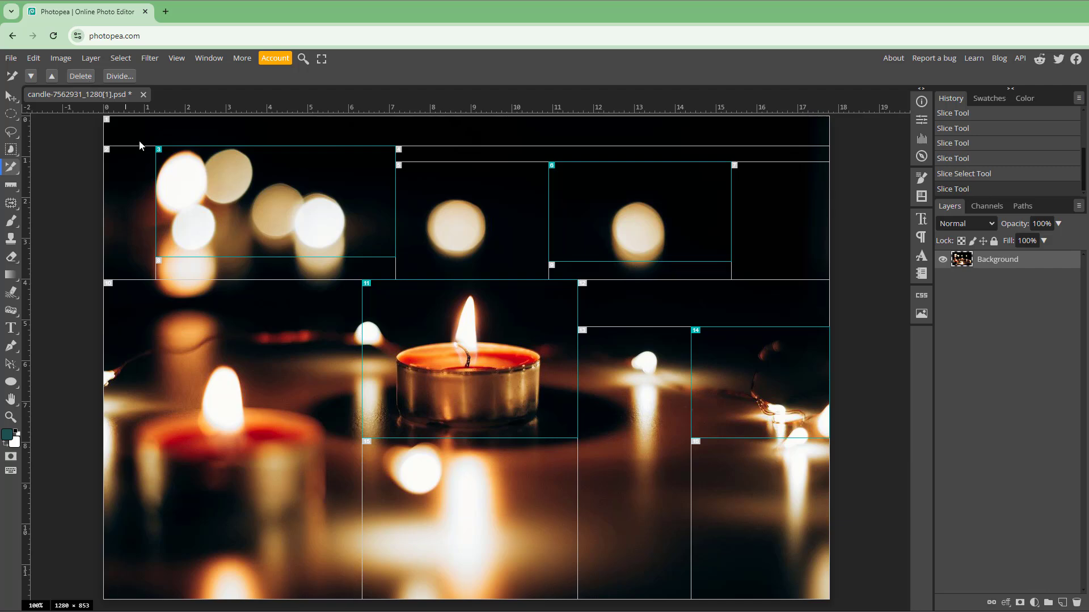
Return to the Slice Tool and draw a new slice around the red candle.
right_click(12, 171)
left_click(63, 199)
left_click_drag(161, 330, 337, 519)
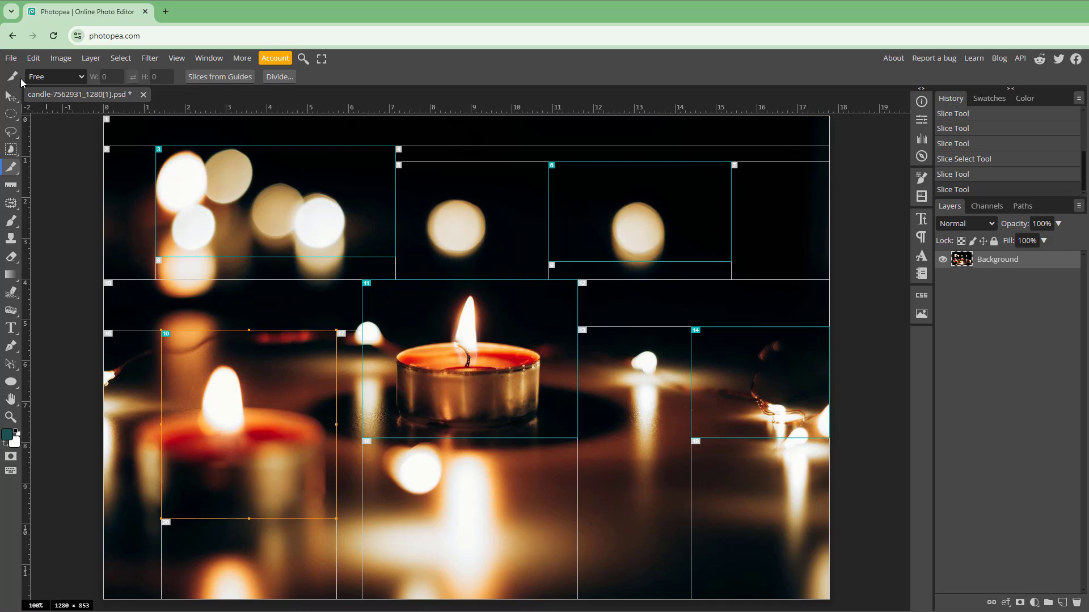
Set the slice style to Fixed Ratio 1:1 and draw a square slice left of the central candle.
left_click(83, 77)
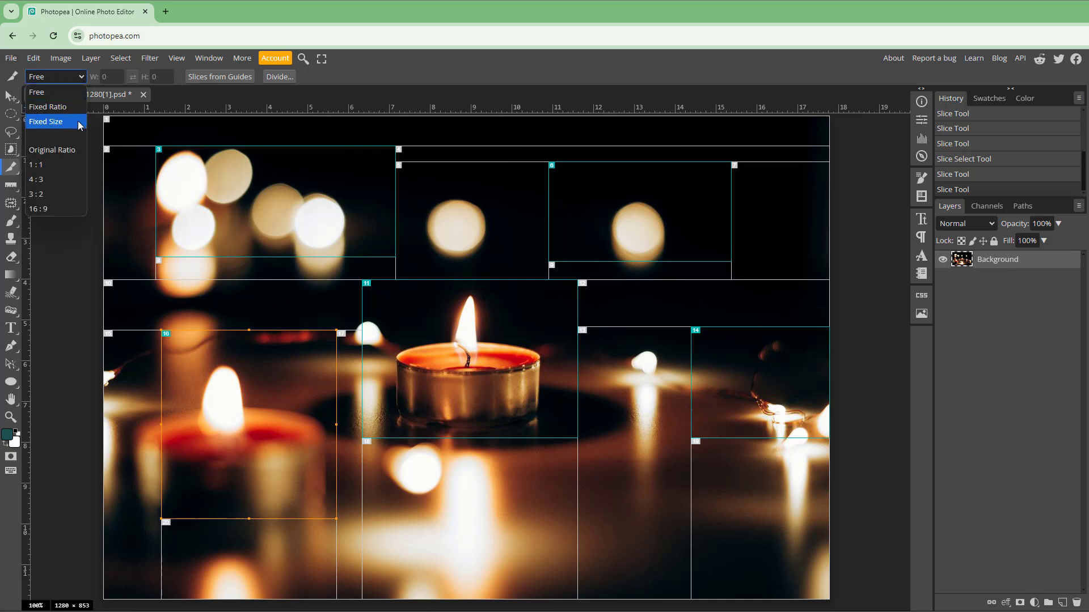
left_click(36, 164)
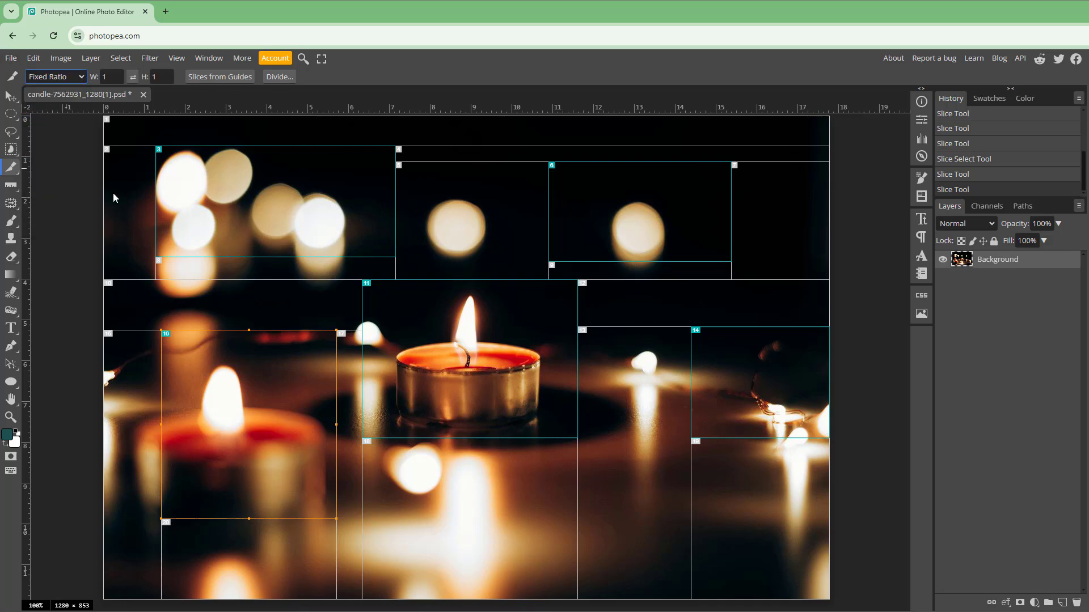
mouse_move(237, 284)
left_mouse_down()
mouse_move(283, 330)
mouse_move(363, 354)
mouse_move(435, 415)
left_mouse_up()
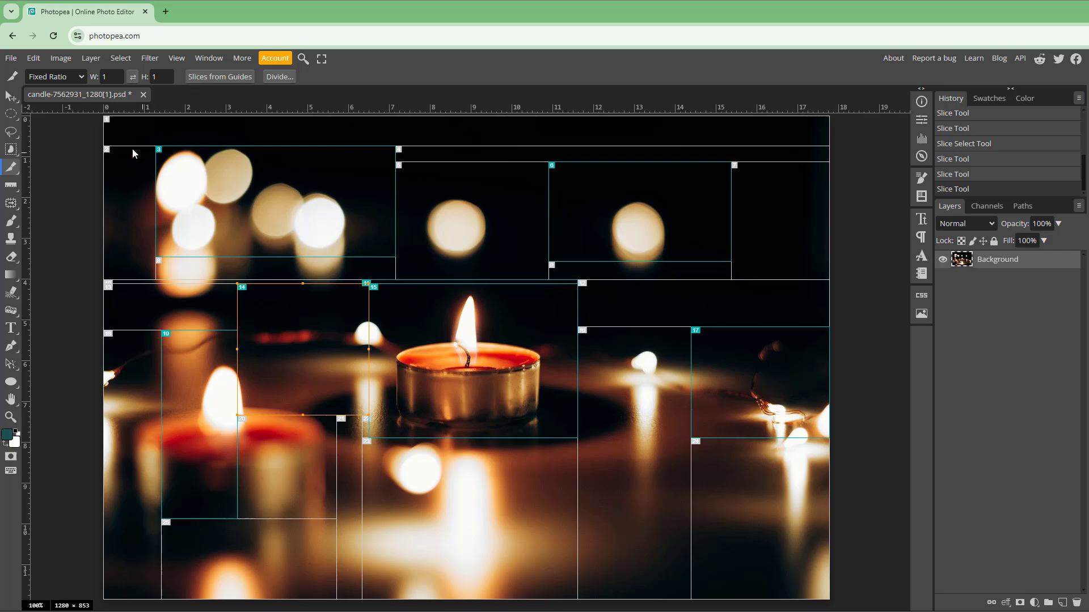
left_click(10, 59)
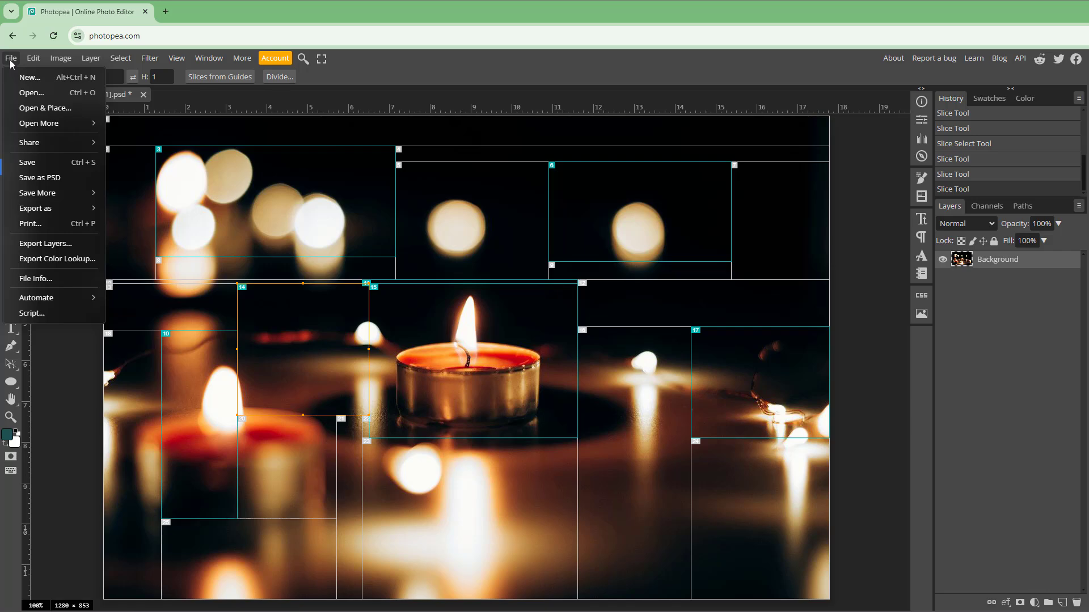
mouse_move(71, 210)
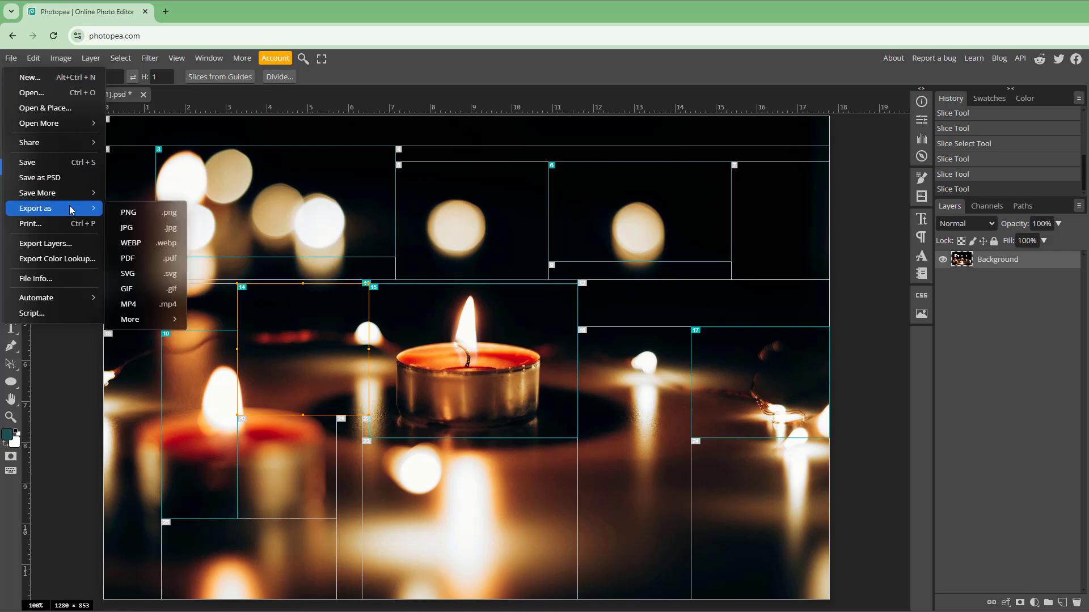
mouse_move(154, 321)
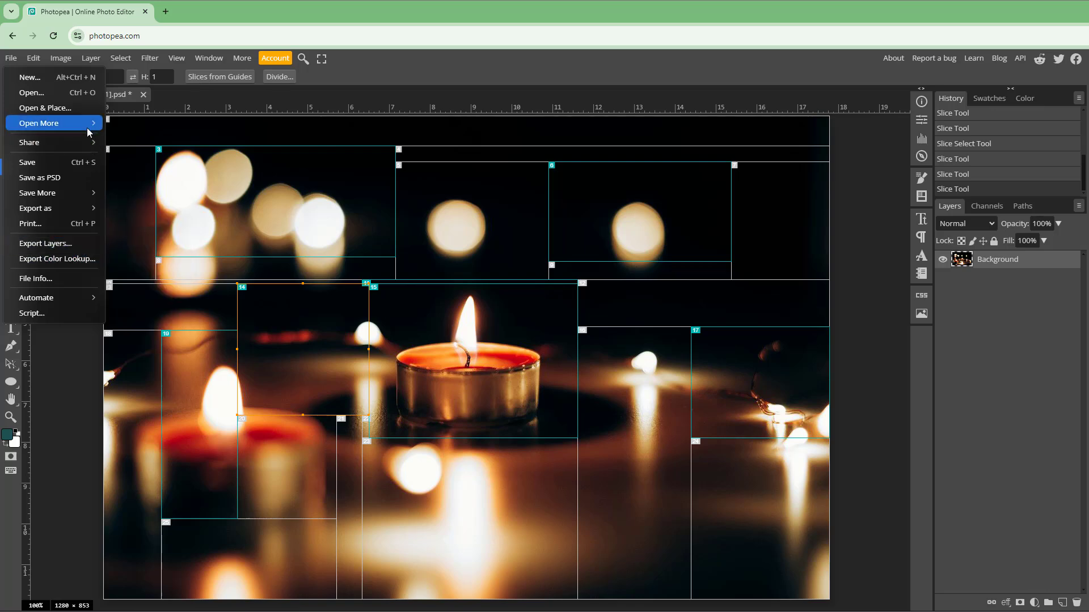
mouse_move(87, 147)
mouse_move(90, 127)
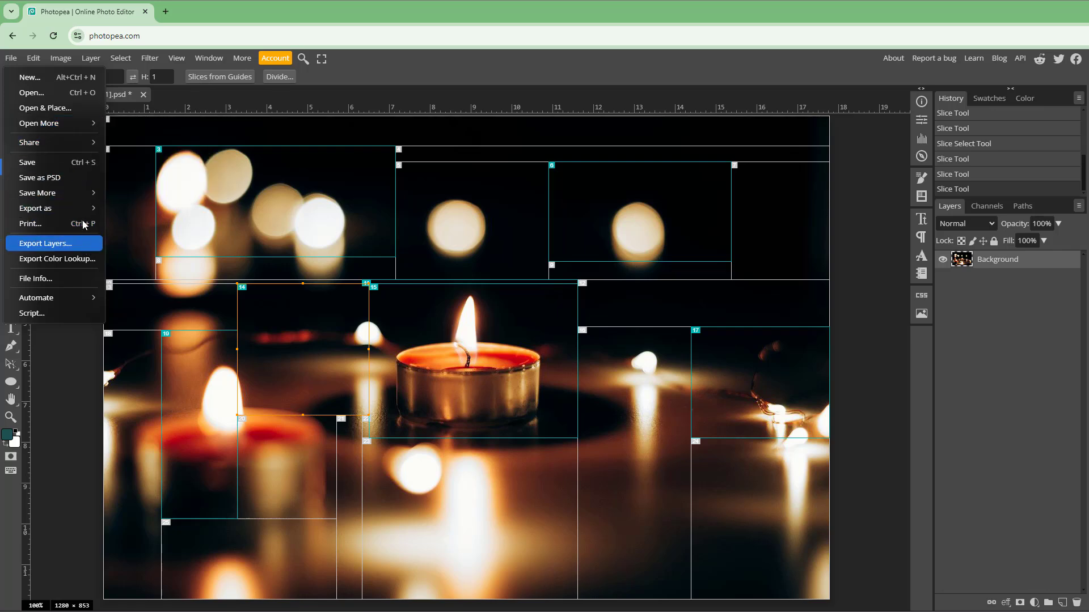
Export as JPG for web with Slices set to User Slices and save it.
left_click(141, 232)
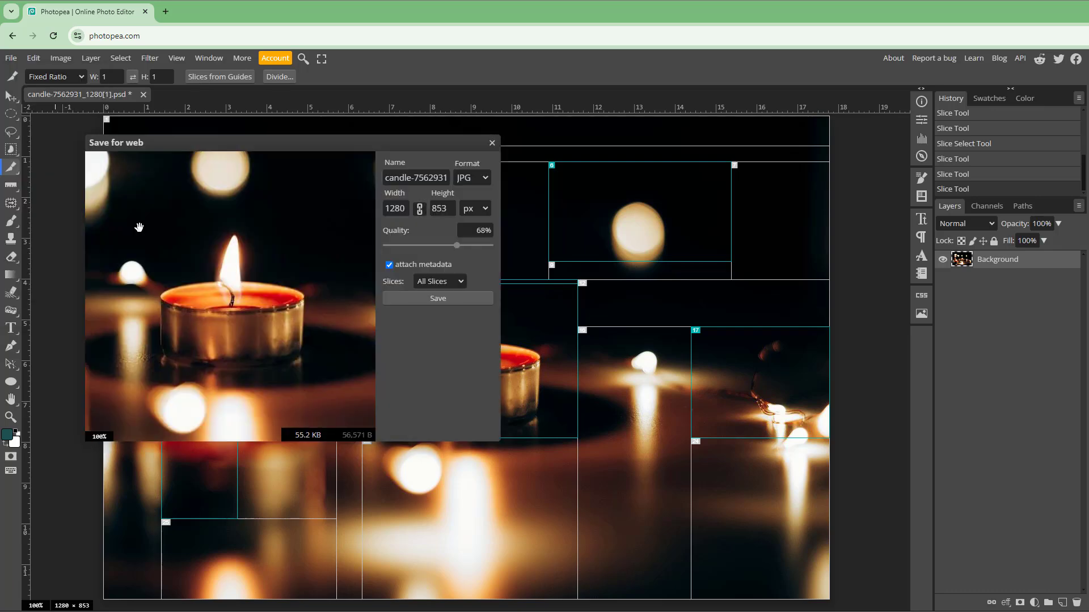
left_click_drag(372, 143, 561, 200)
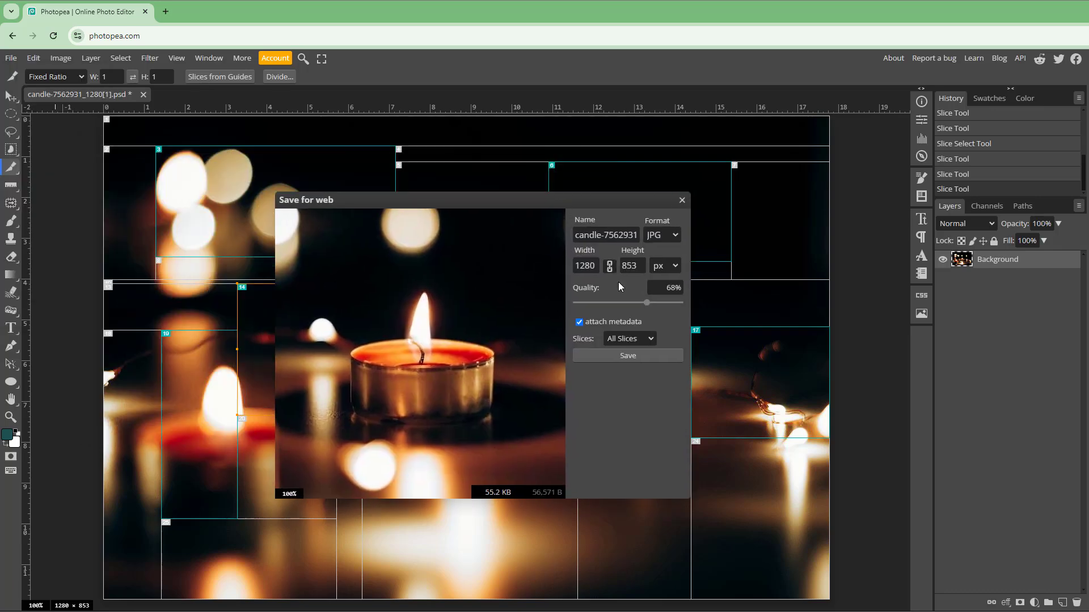
left_click(619, 340)
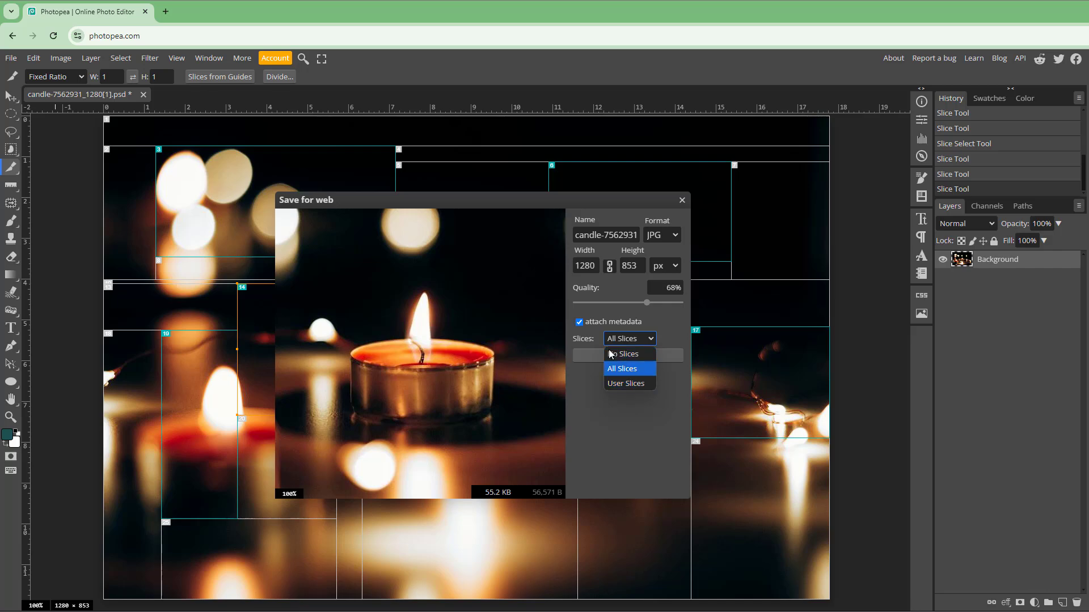
left_click(636, 386)
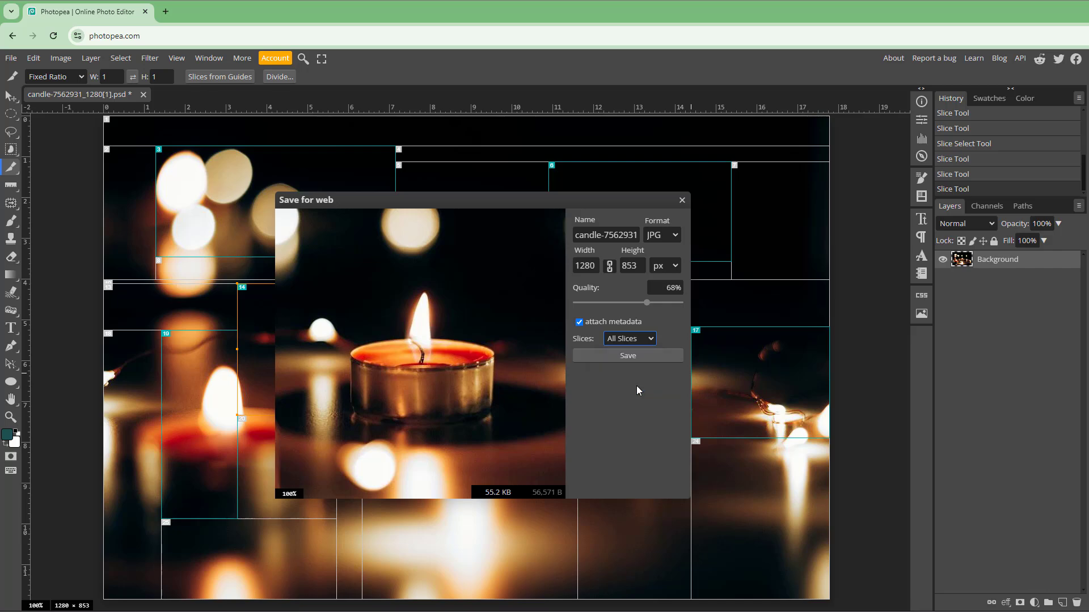
left_click(642, 339)
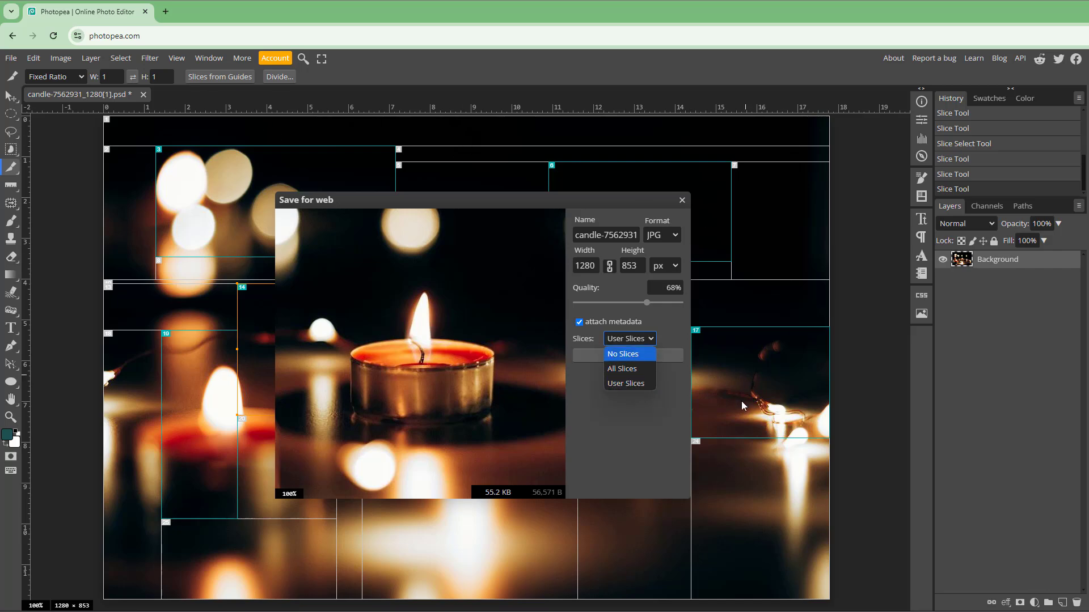
left_click(626, 384)
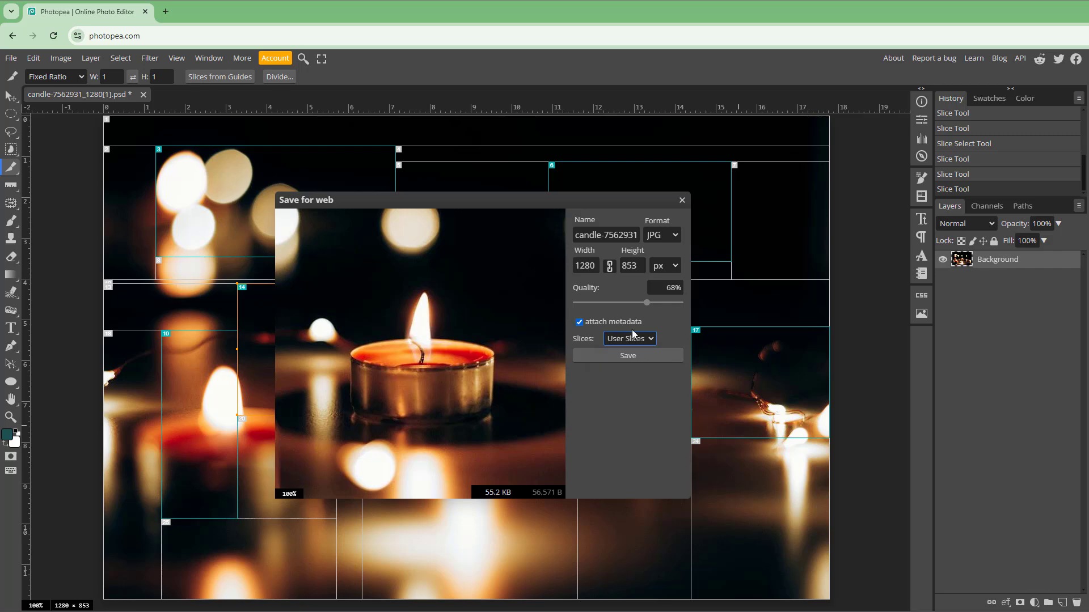
left_click(651, 356)
left_click_drag(578, 235, 686, 245)
Rename the export to 'candl', save, and close the export window.
type("candl")
left_click(624, 356)
left_click(682, 200)
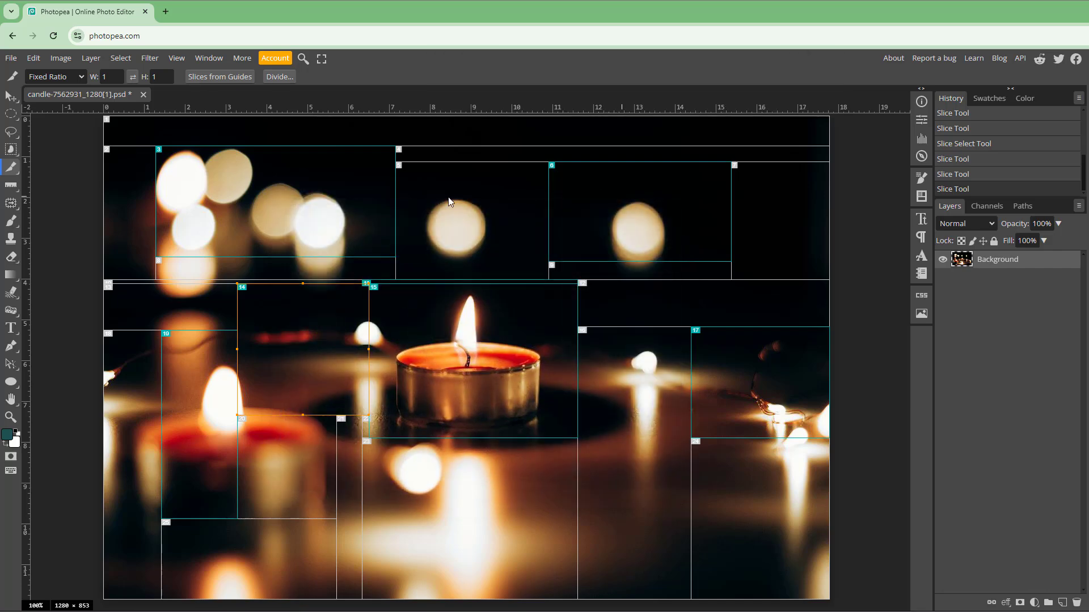
Inspect Slice Options of both bokeh slices, square slice 14 and the candle slice.
right_click(321, 191)
left_click(363, 213)
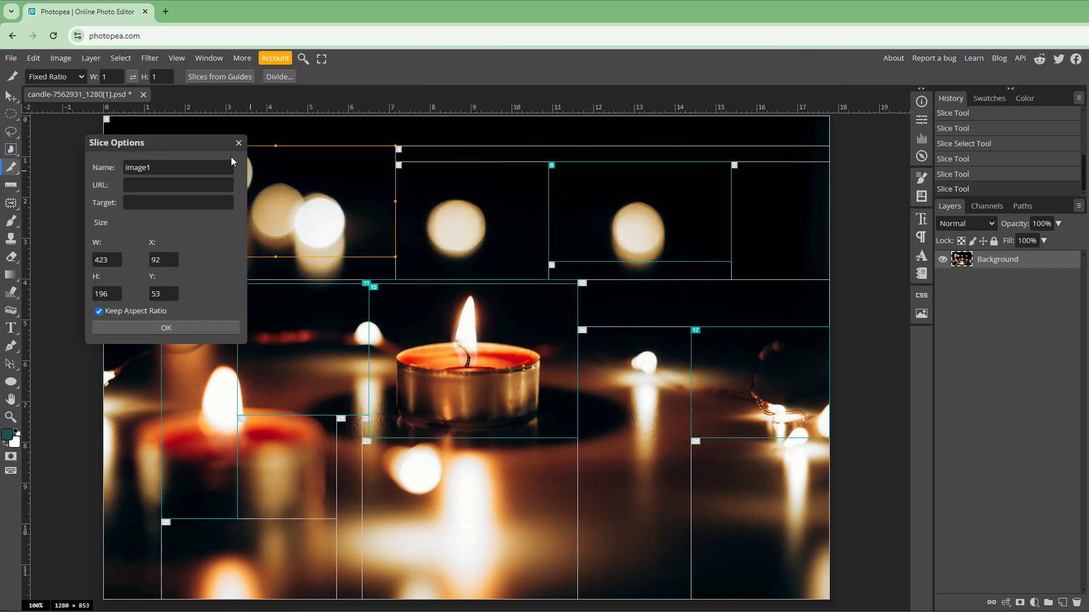
left_click(247, 148)
right_click(645, 239)
left_click(682, 251)
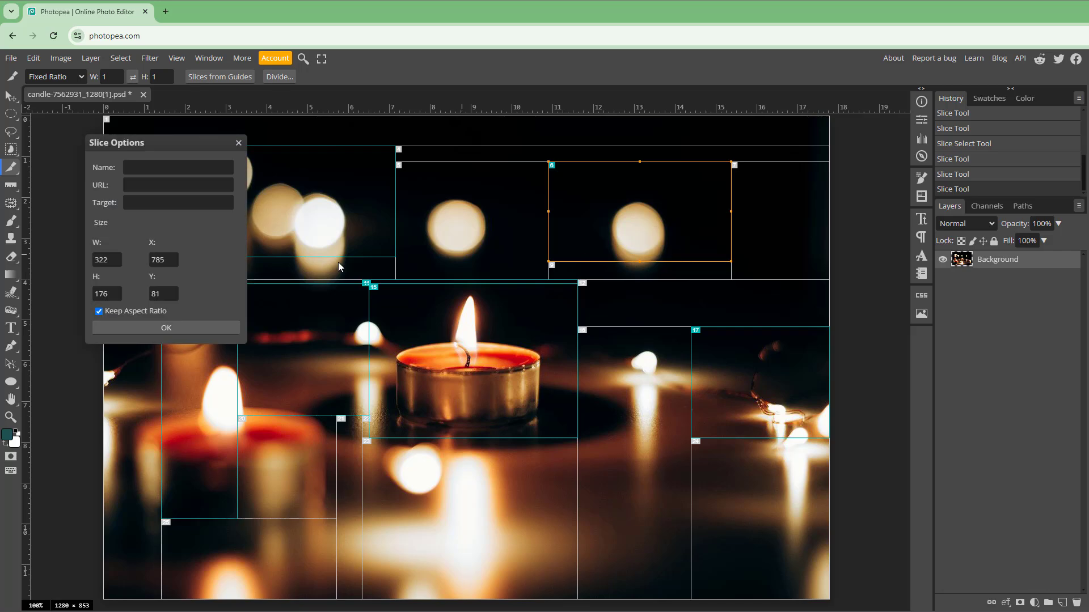
left_click(245, 150)
right_click(314, 294)
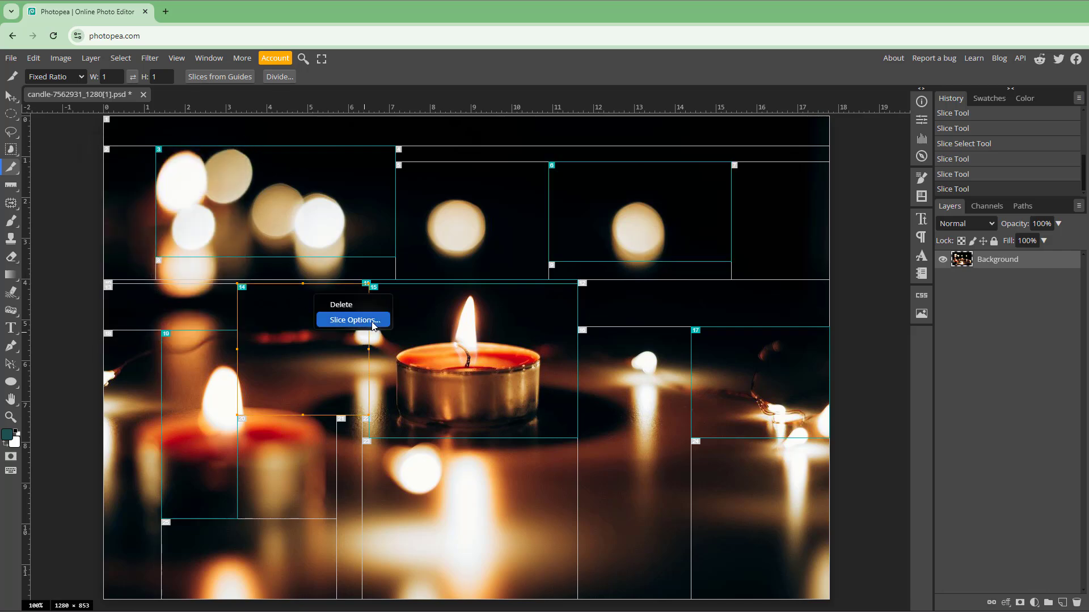
left_click(353, 318)
left_click(238, 146)
right_click(461, 331)
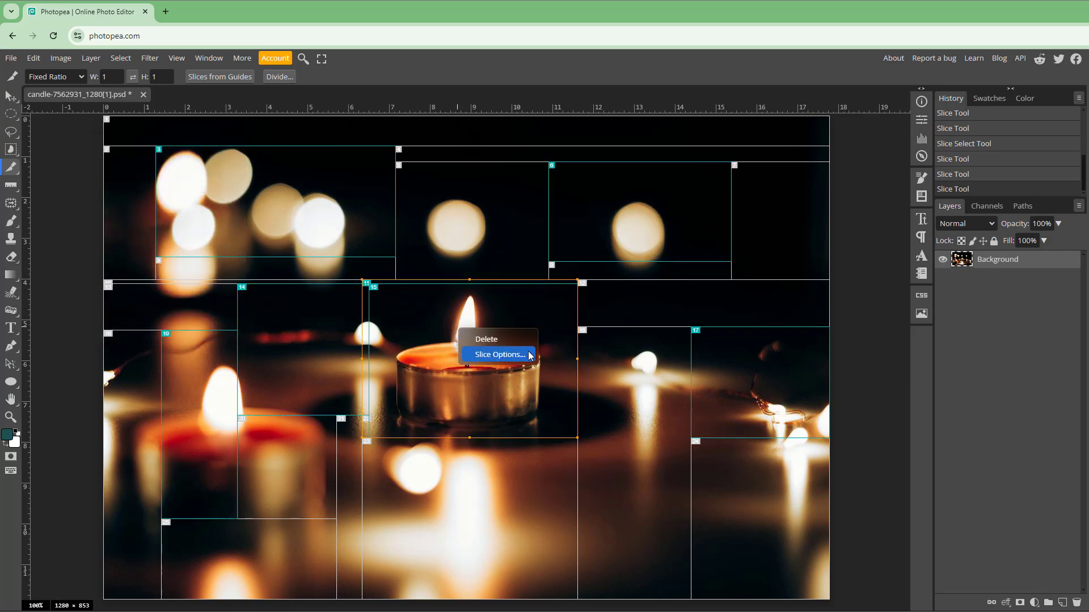
left_click(508, 361)
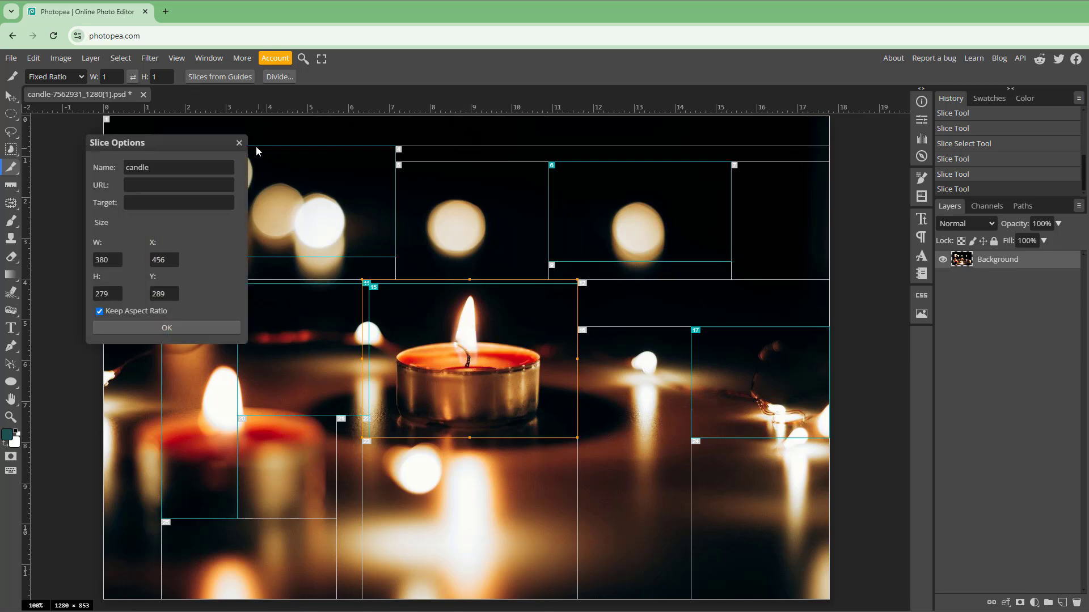
left_click(239, 145)
Delete the candle slice and check the left-candle slice's options.
key("Delete")
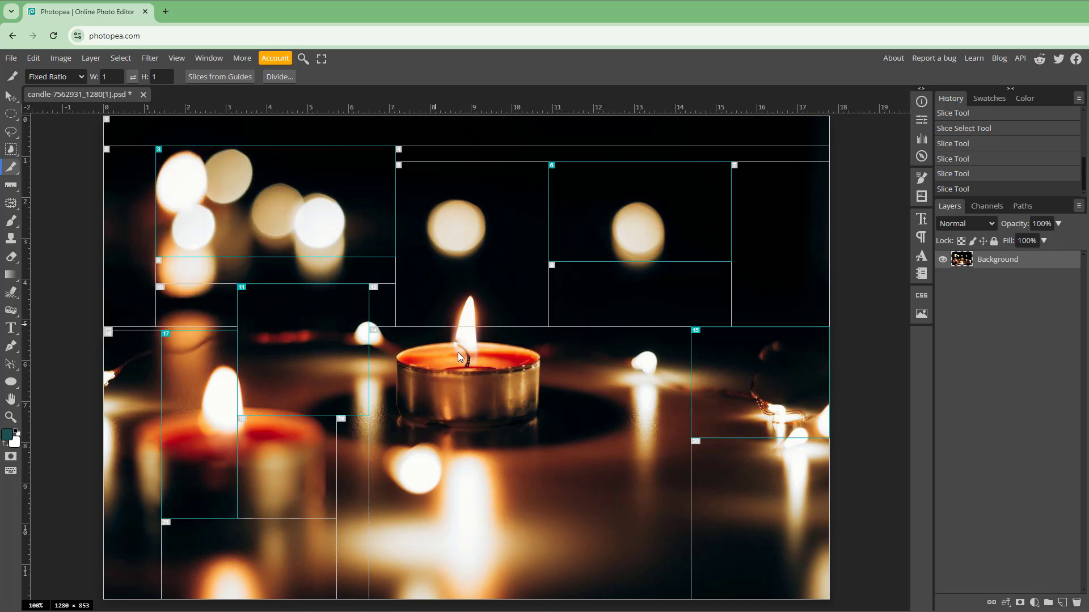
right_click(241, 477)
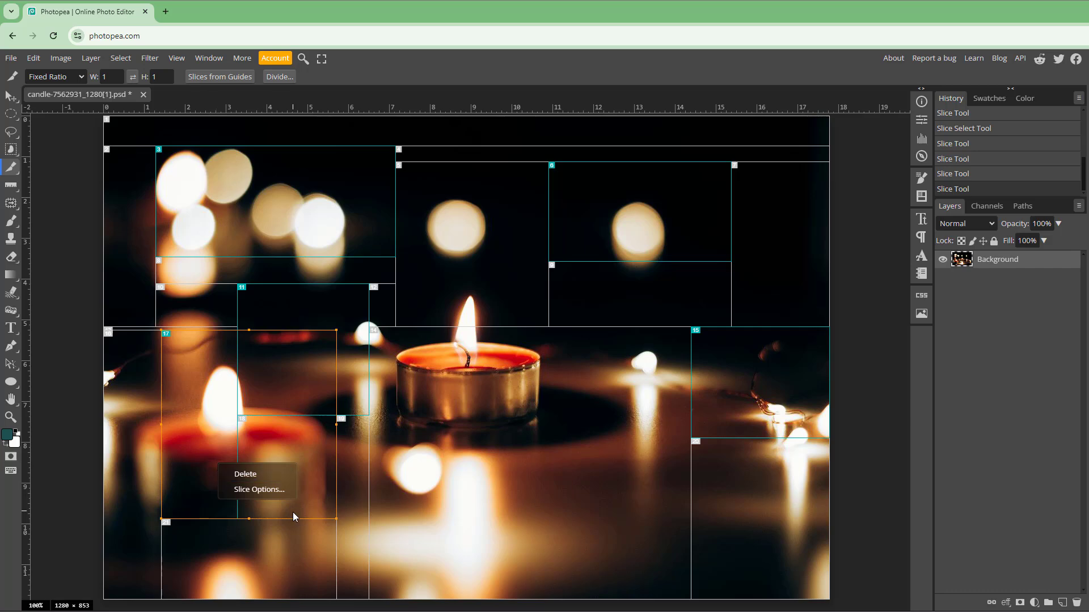
left_click(289, 492)
left_click(239, 143)
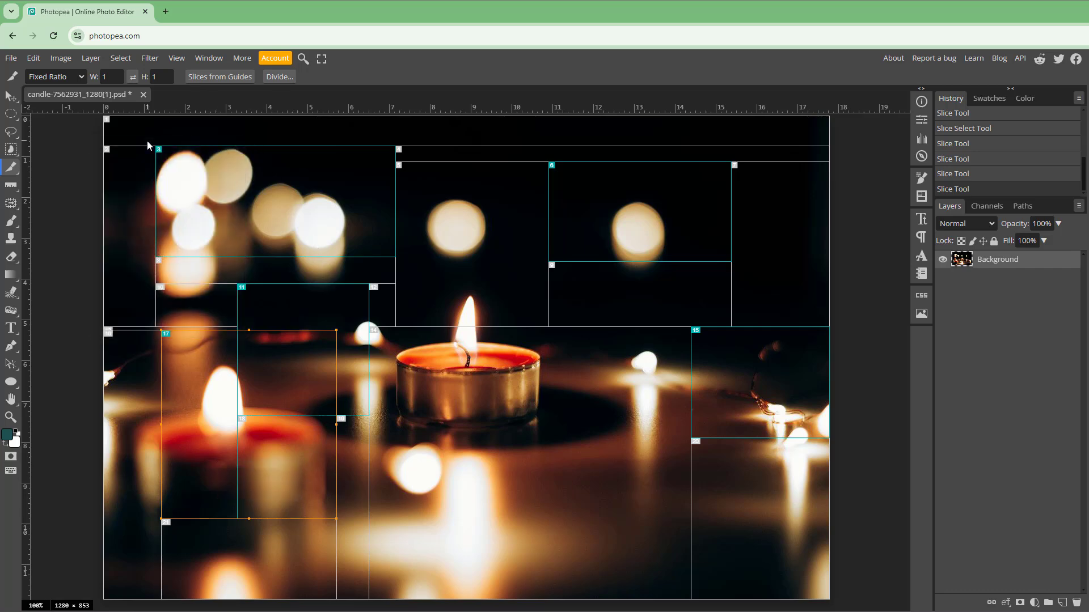
Draw a new square slice framing the central candle with the Slice Tool, undoing a stray slice.
right_click(10, 167)
left_click(68, 221)
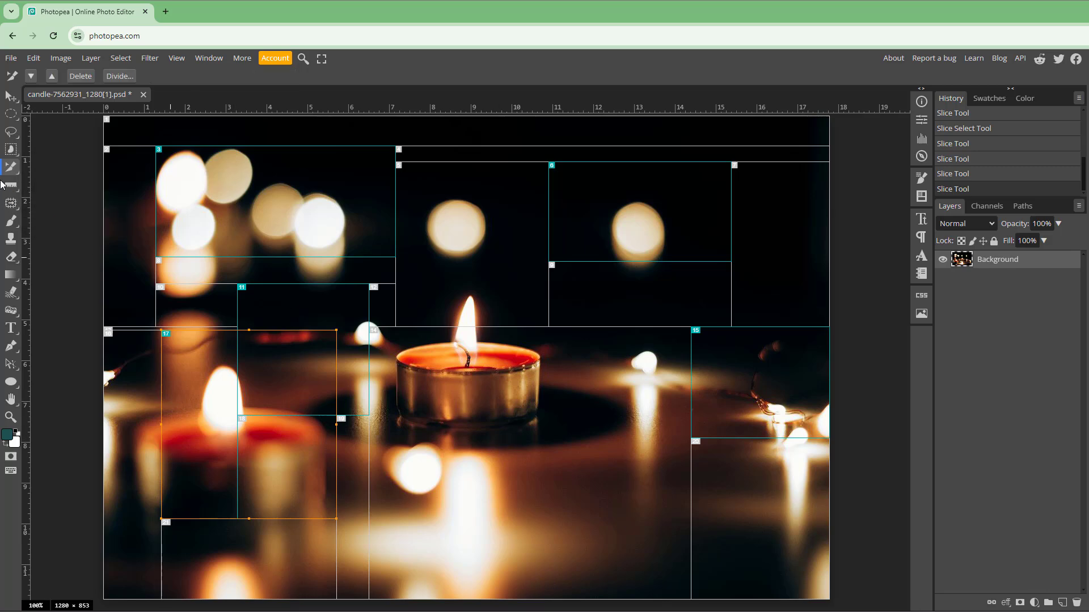
right_click(11, 167)
left_click(59, 203)
mouse_move(596, 453)
left_mouse_down()
mouse_move(510, 451)
mouse_move(480, 305)
mouse_move(448, 304)
left_mouse_up()
left_click_drag(337, 305, 340, 260)
left_click_drag(513, 370, 421, 400)
key("ctrl+z")
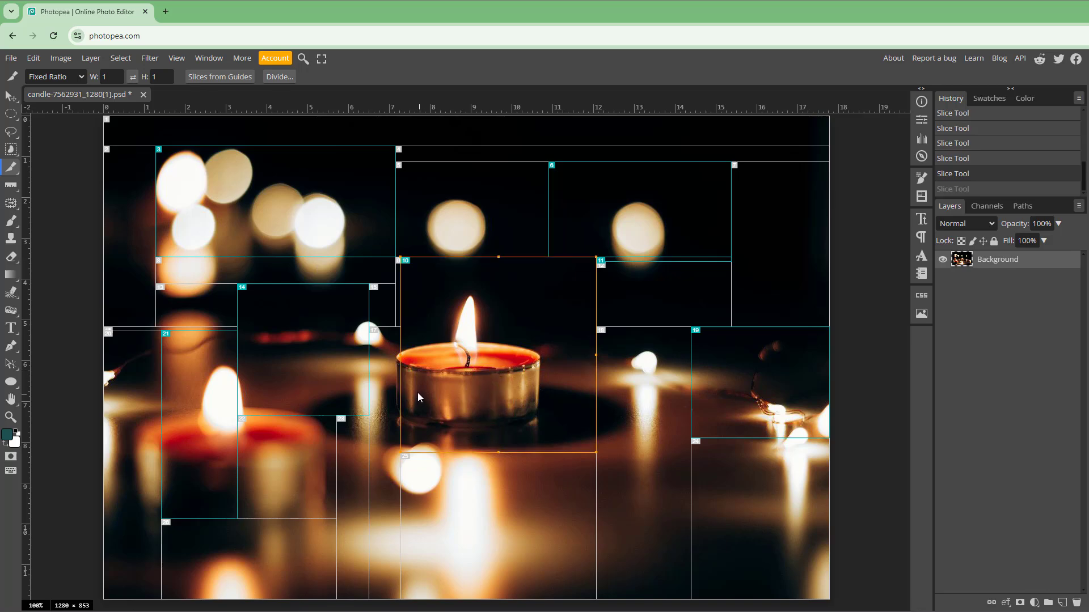
Export user slices as JPG at 68% and save candle-7562931_1280[1].zip to the Desktop.
left_click(10, 57)
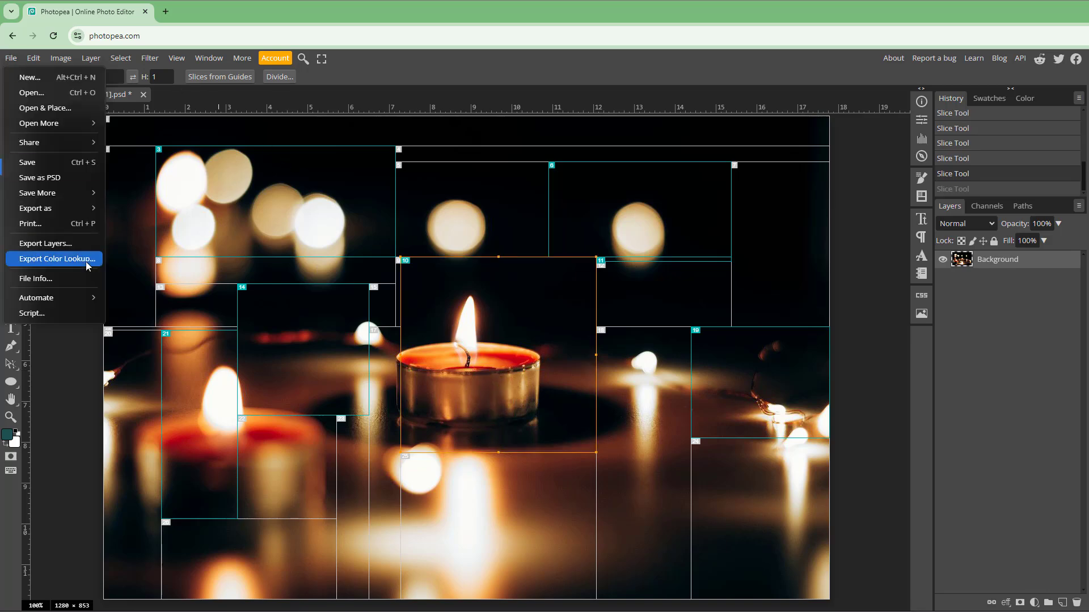
mouse_move(86, 210)
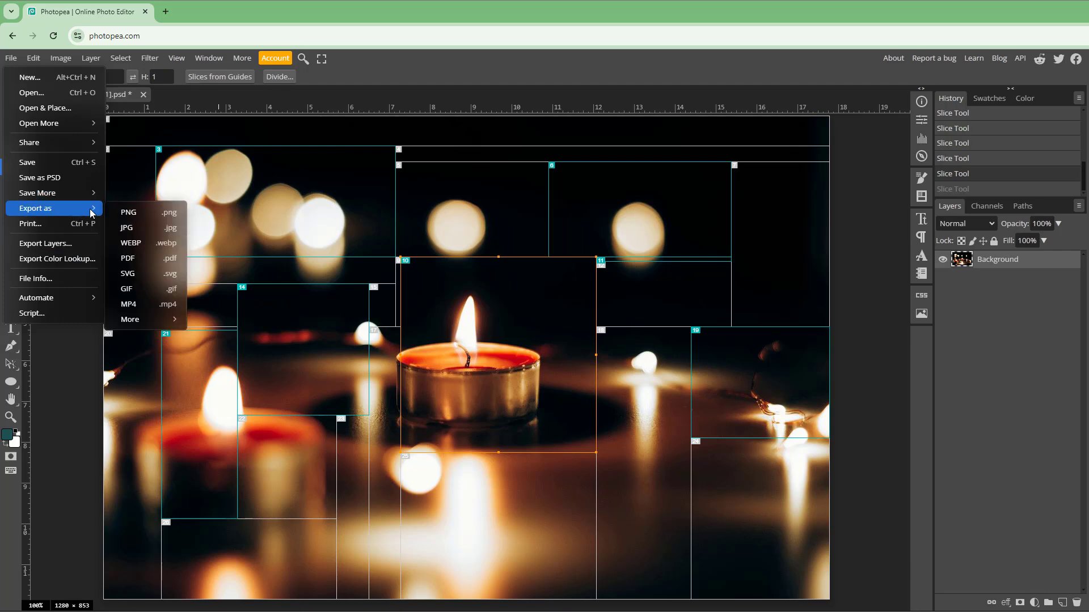
left_click(137, 233)
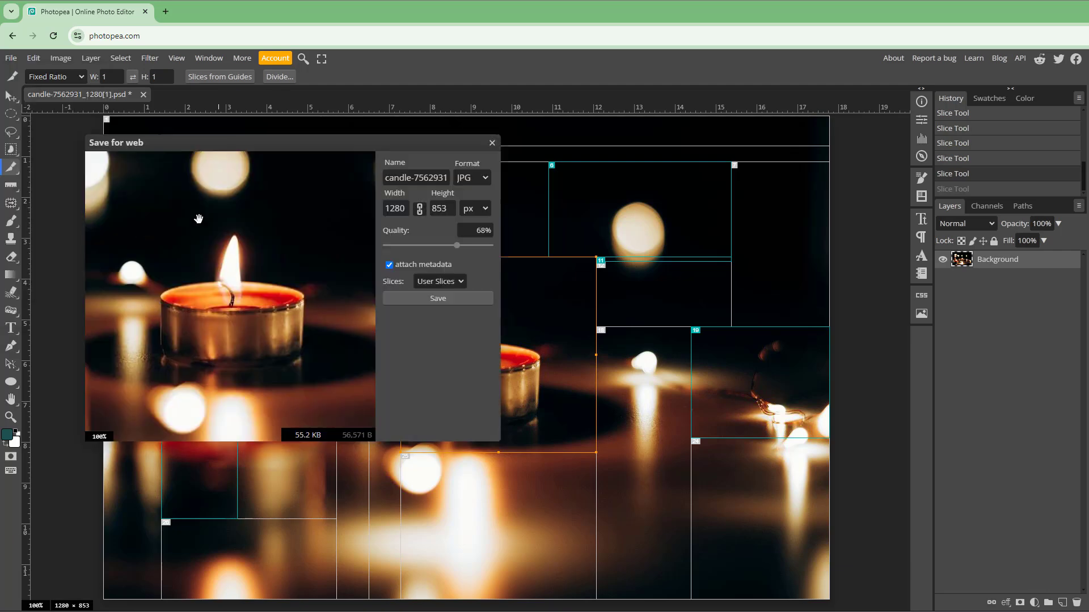
left_click(458, 303)
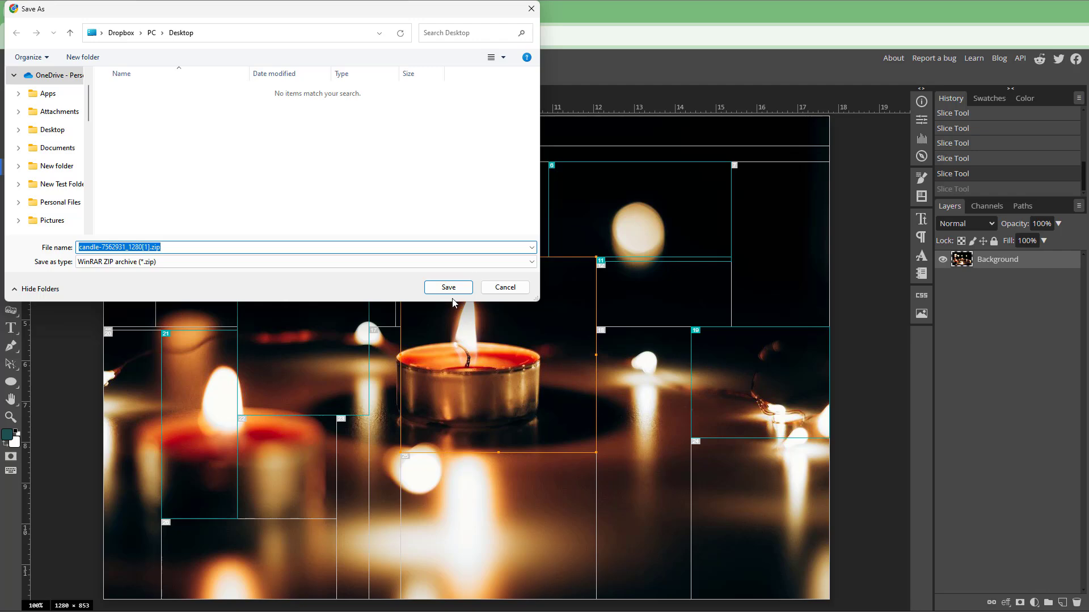
left_click(454, 289)
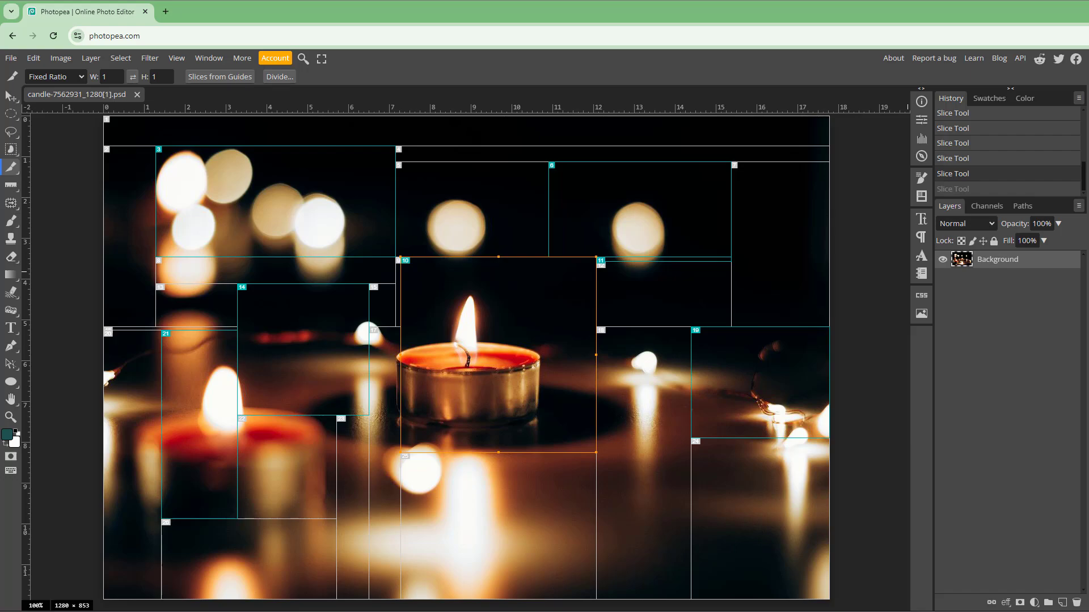
Reveal the desktop and extract the candle zip into its own folder.
key("super+Down")
left_click_drag(737, 101, 1088, 170)
left_click_drag(843, 94, 222, 92)
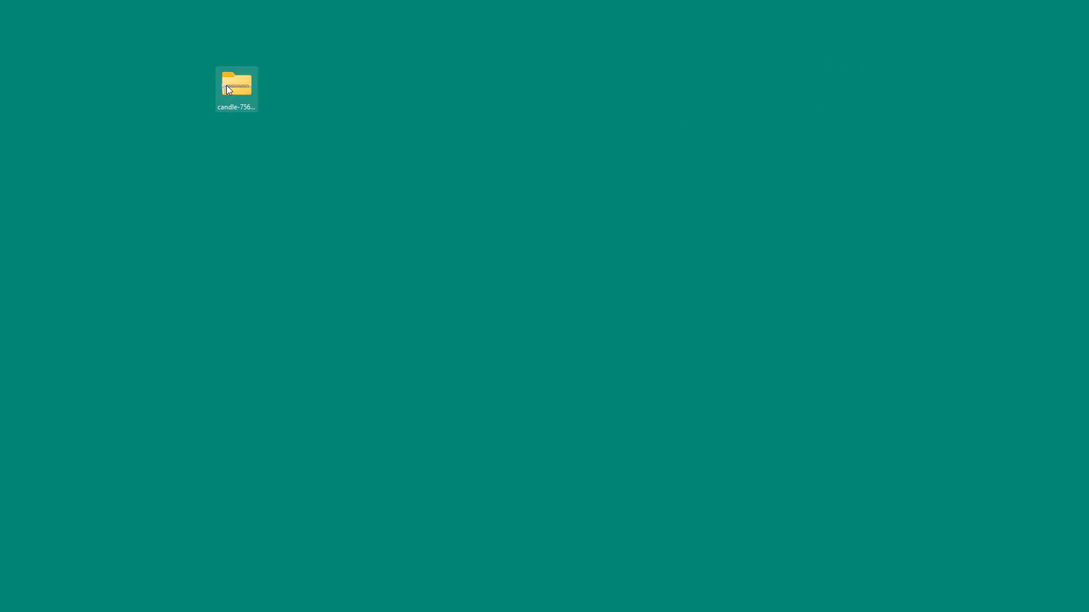
right_click(226, 85)
left_click(278, 169)
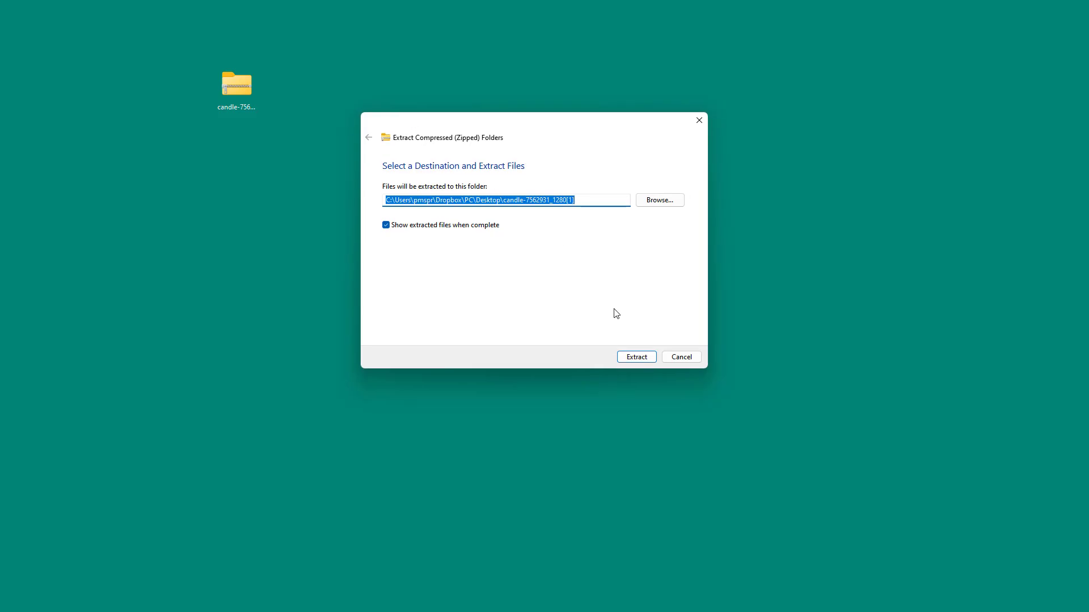
left_click(645, 357)
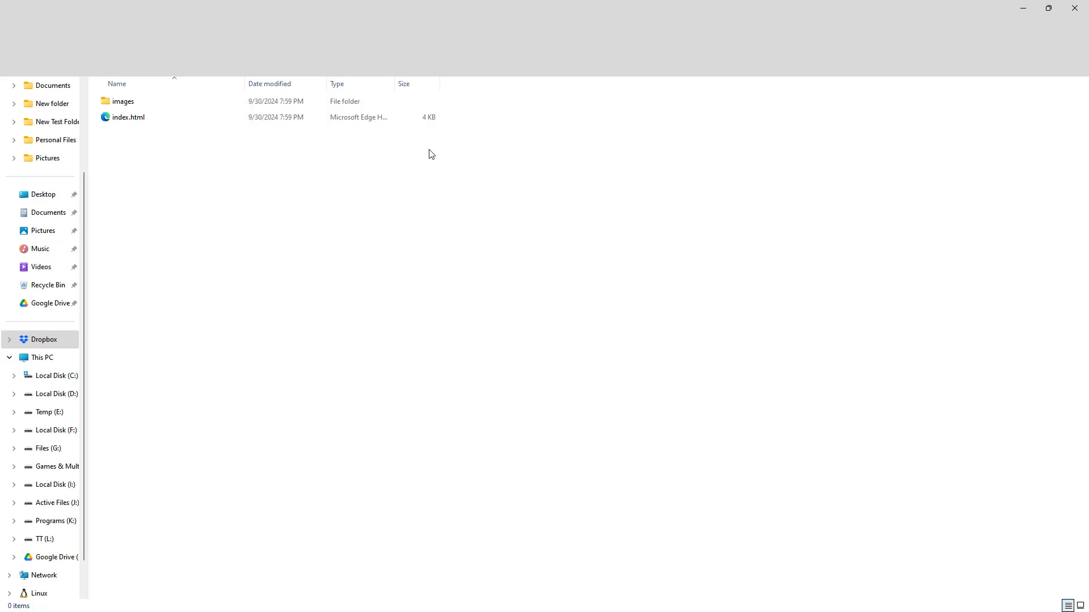
Open the images folder and preview slice candle-7562931_1280[1]_10.jpg.
double_click(131, 102)
left_click(189, 111)
key("Return")
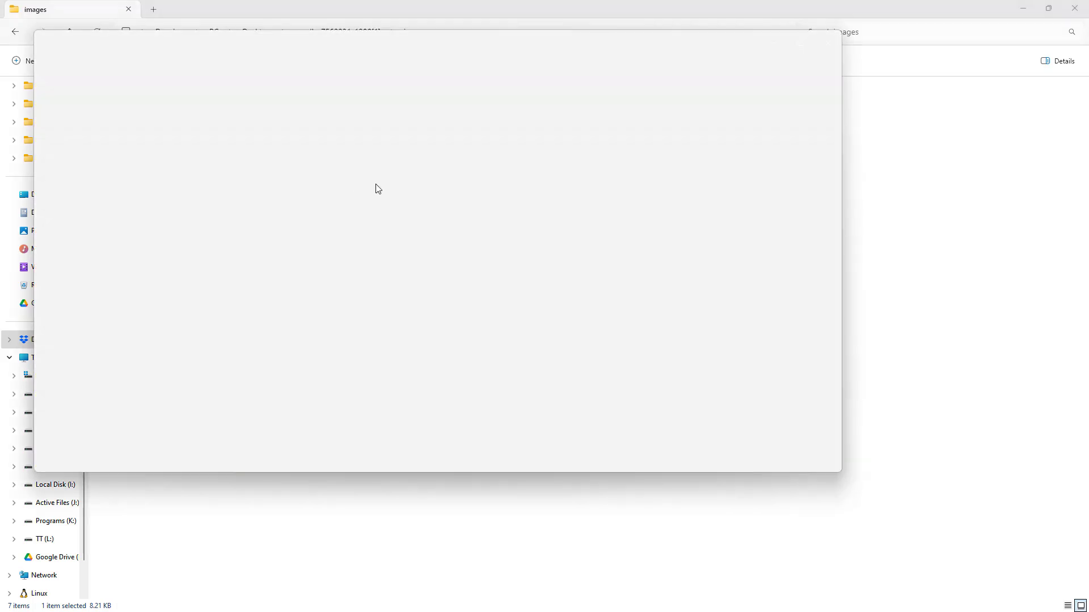
left_click(828, 43)
Go up to the extracted candle folder and open index.html in the browser.
left_click(397, 32)
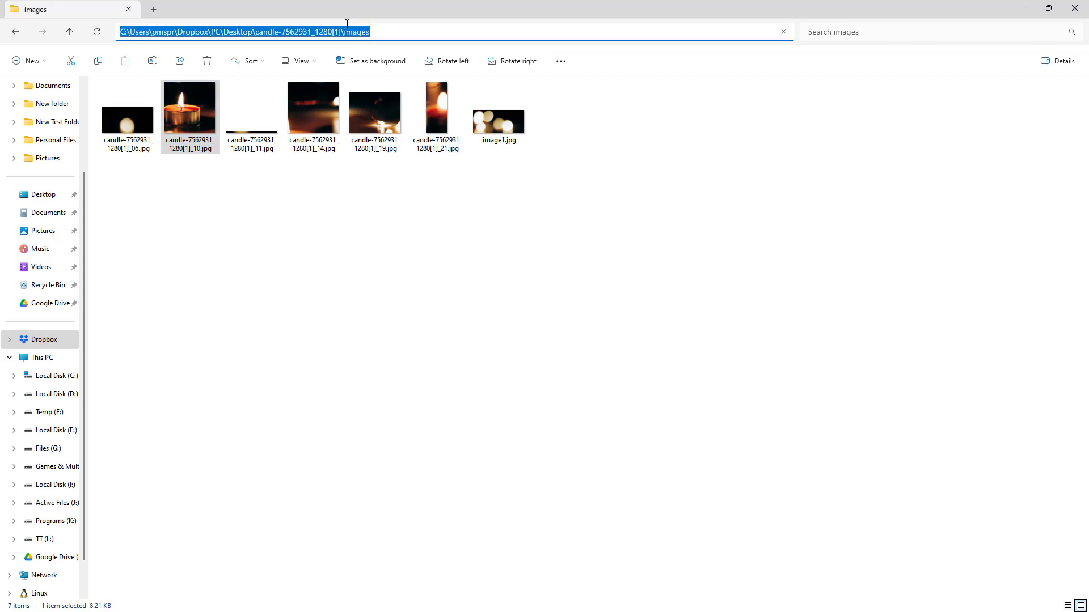
key("Escape")
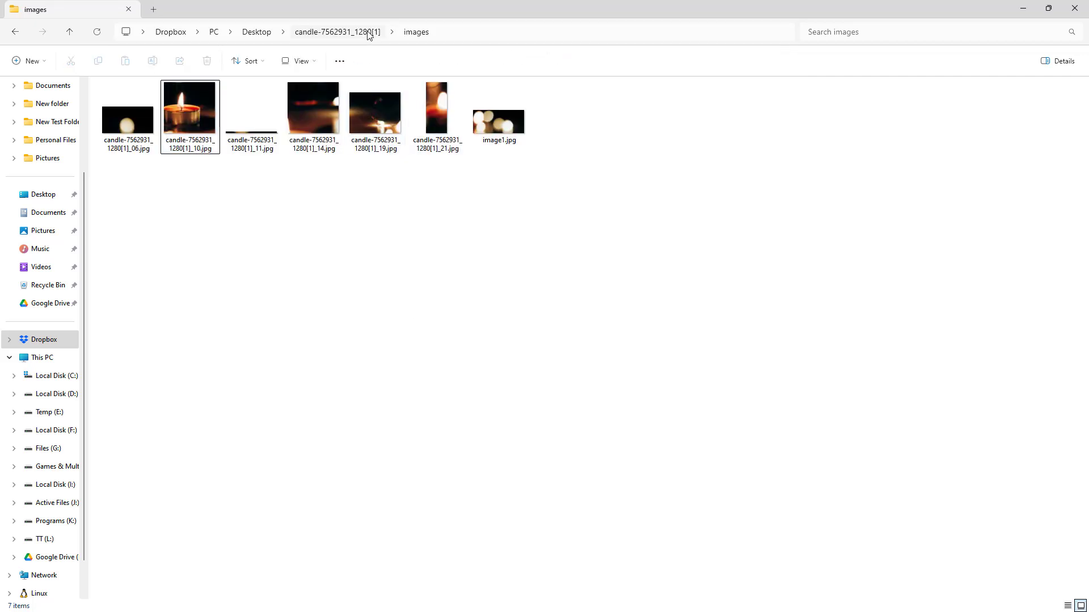
key("alt+Up")
left_click(134, 119)
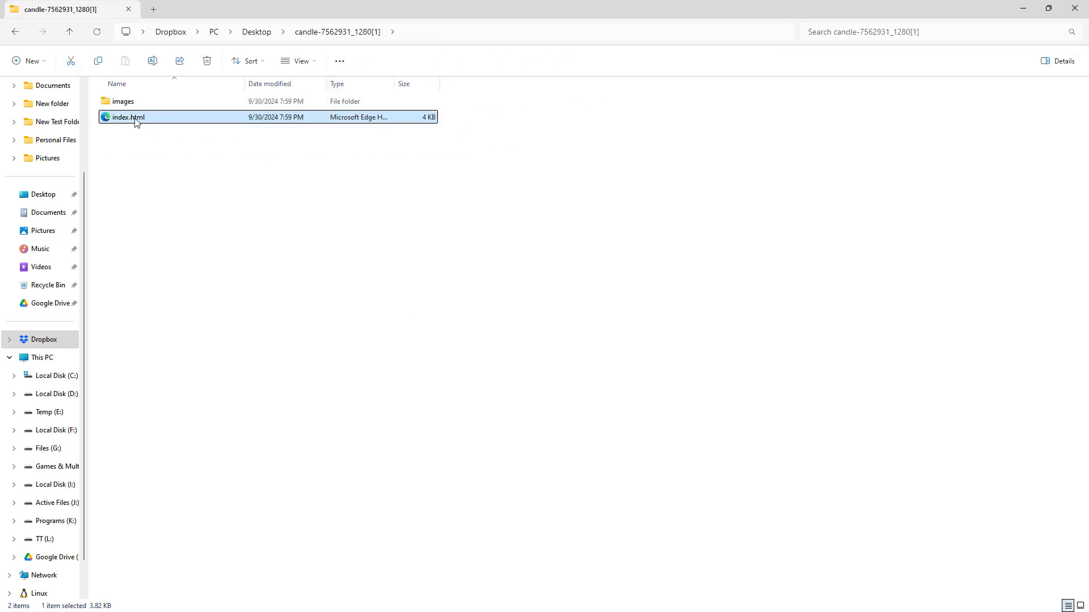
double_click(137, 121)
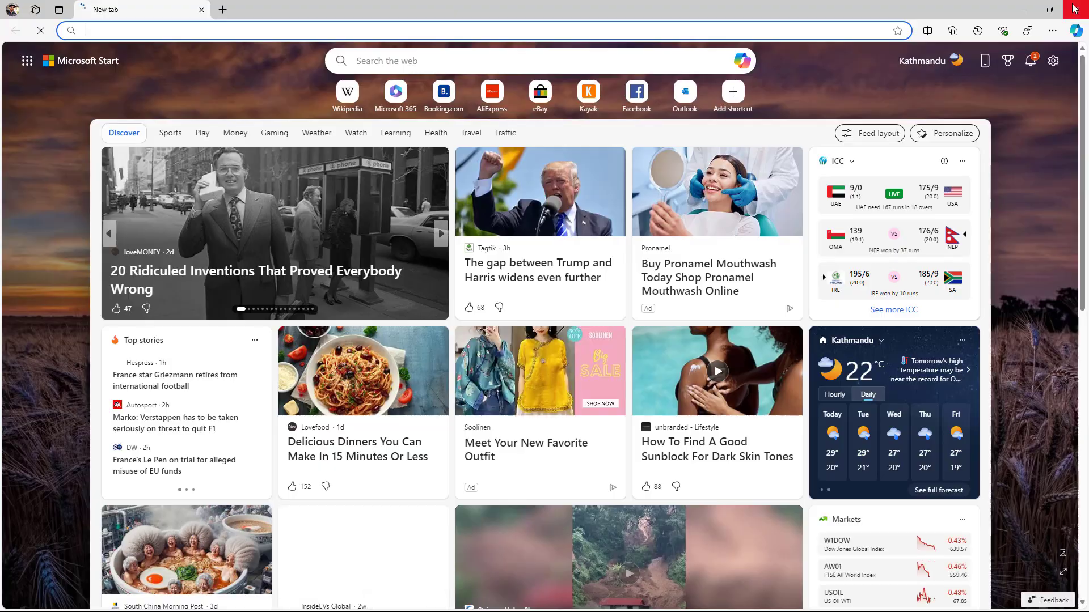
Close the blank Edge new tab and reopen index.html from the export folder in Edge.
key("alt+F4")
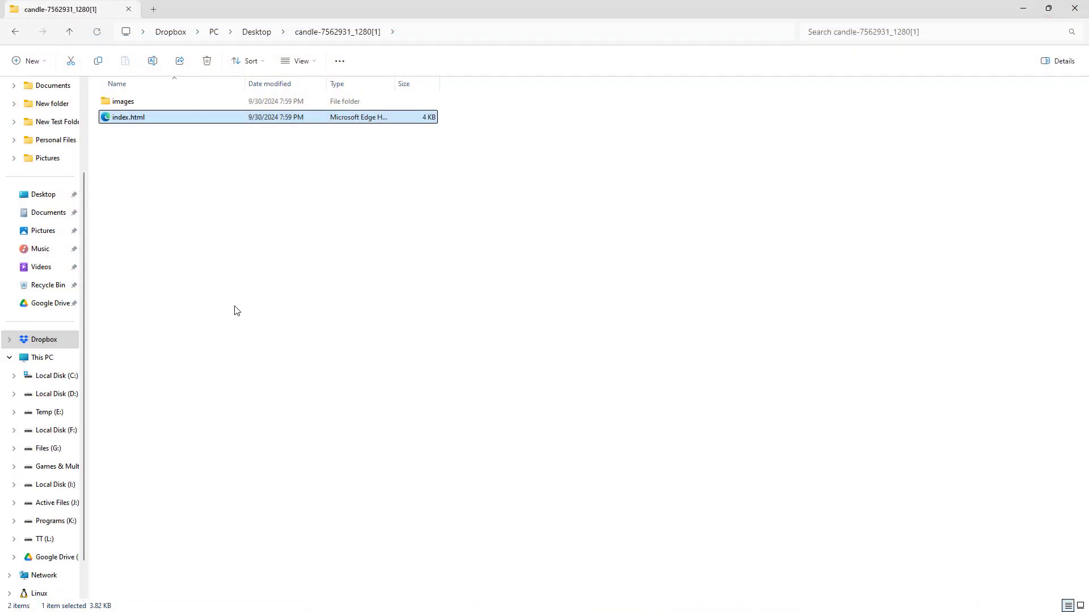
double_click(142, 119)
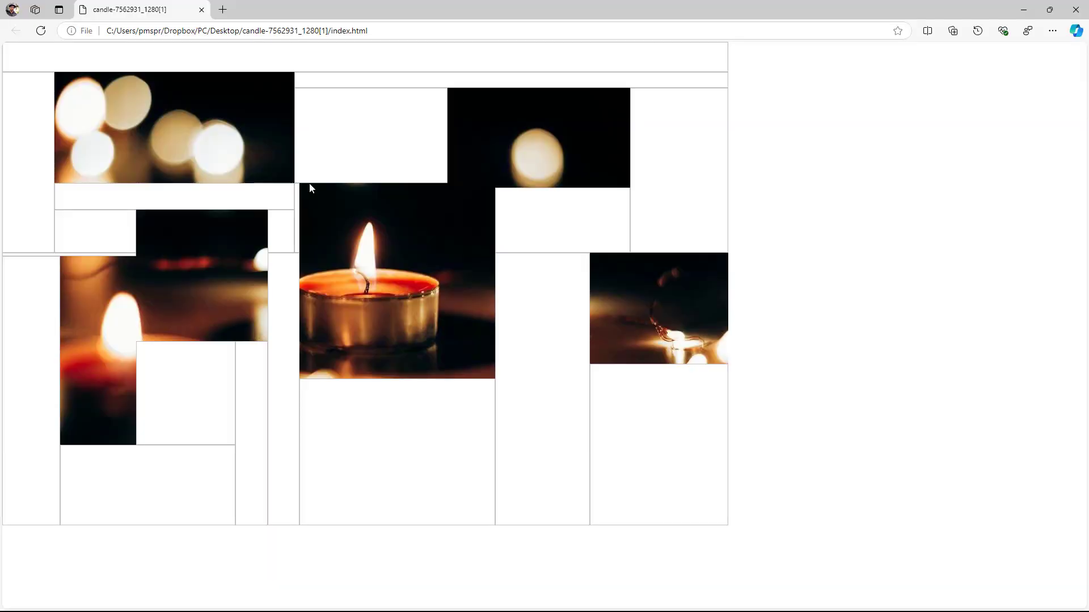